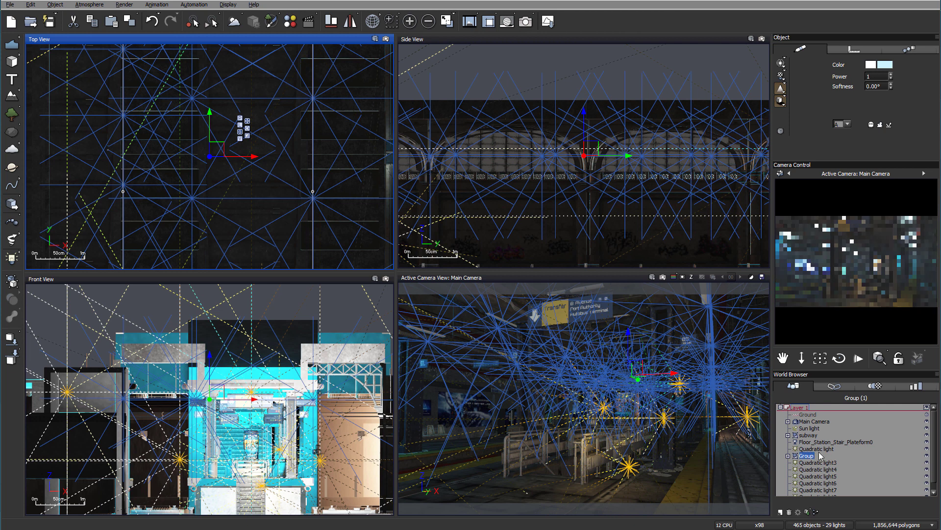
# Step: Look through the quadratic lights in the light group, then select the Floor_Station_Stair_Plateform0 mesh to locate it in the scene
pyautogui.click(787, 455)
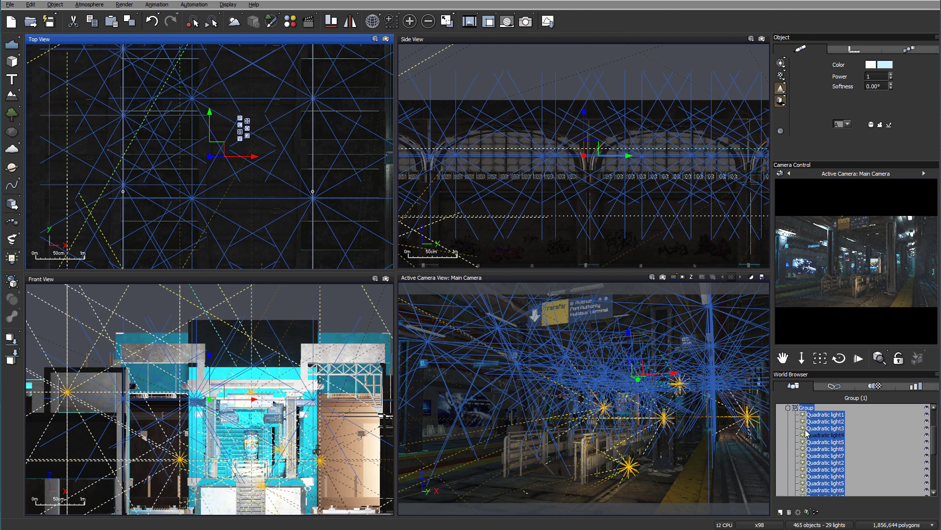
pyautogui.click(788, 408)
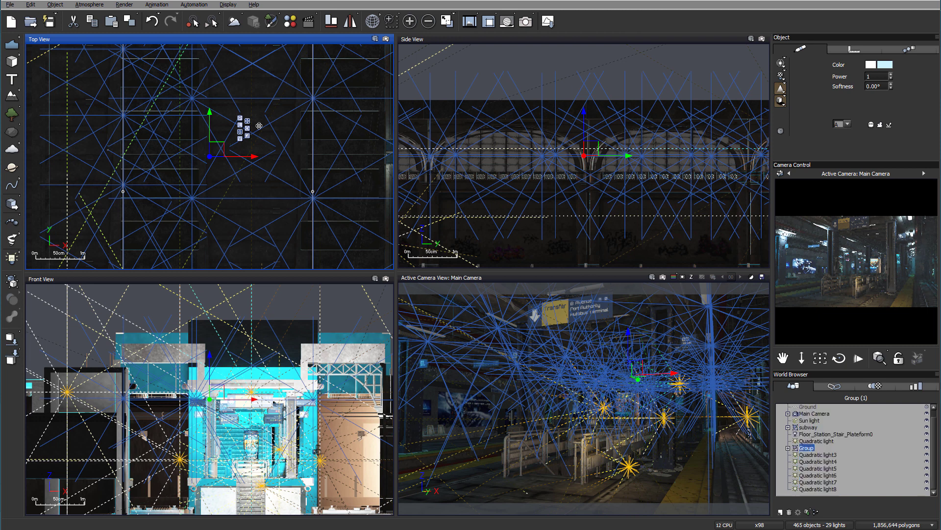
pyautogui.scroll(-5, 290, 194)
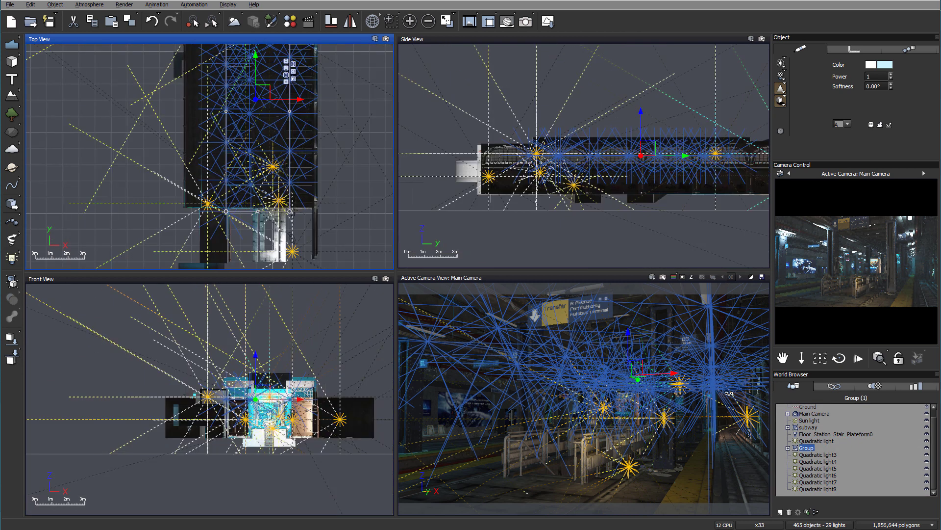
pyautogui.click(816, 434)
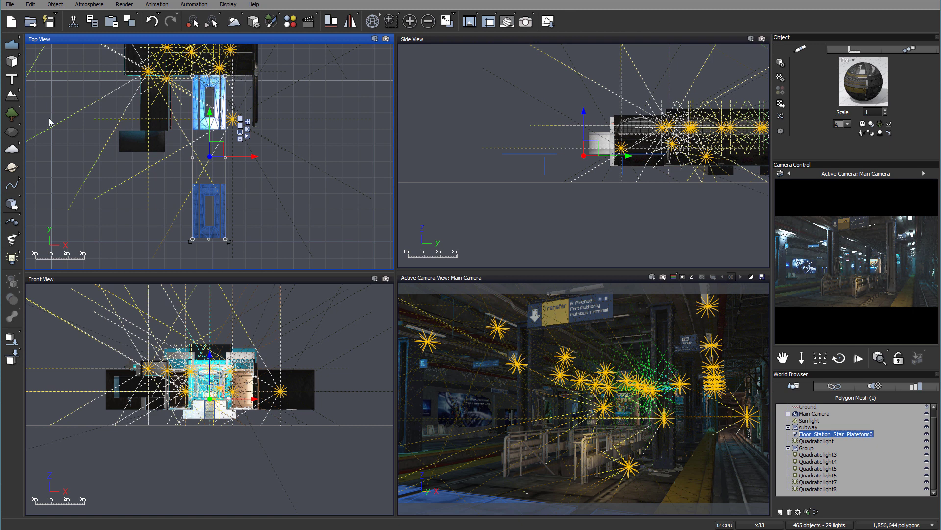
# Step: Add a quadratic spot light and place it above the platform near the column, close to ceiling height
pyautogui.click(14, 262)
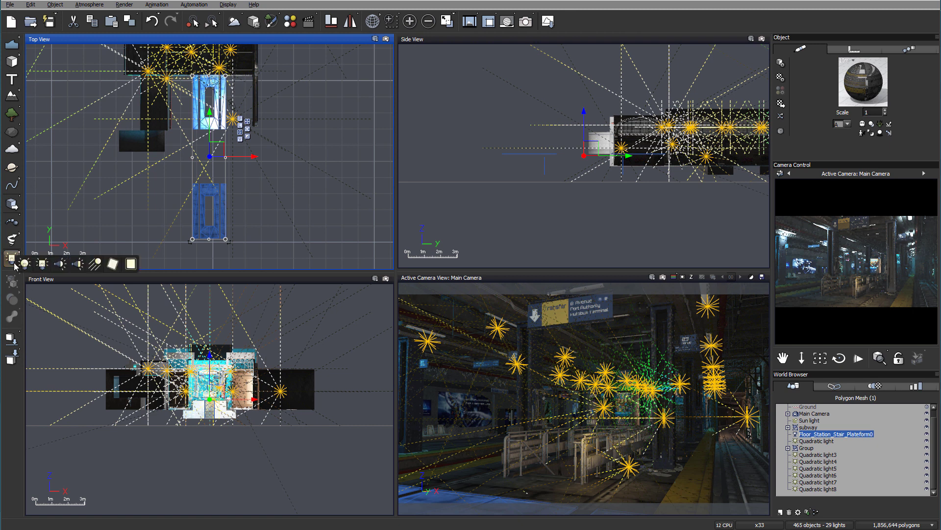
pyautogui.click(77, 264)
pyautogui.moveTo(218, 148); pyautogui.dragTo(229, 59)
pyautogui.moveTo(284, 91); pyautogui.dragTo(304, 256, button='right')
pyautogui.moveTo(250, 224); pyautogui.dragTo(259, 205)
pyautogui.moveTo(531, 148); pyautogui.dragTo(529, 114)
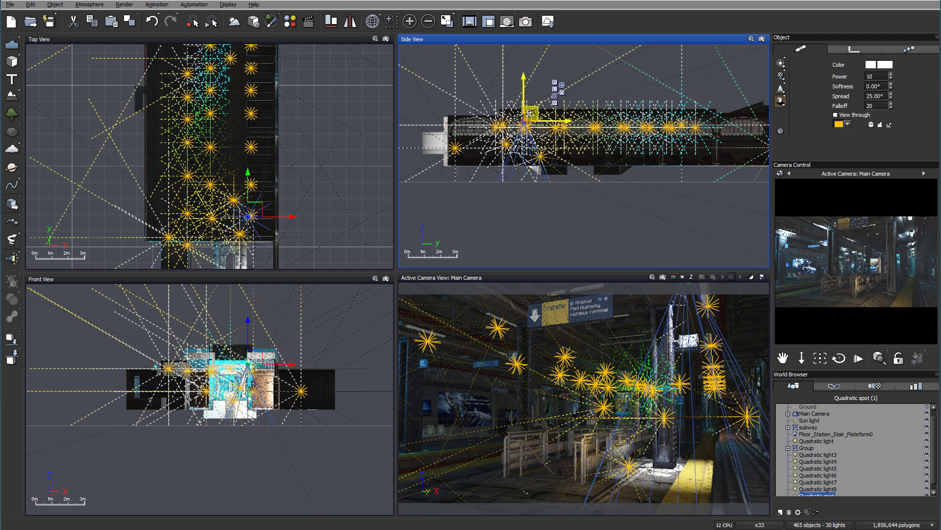
# Step: Reposition the quadratic spot toward the stair end so that it shines down on the railings and the platform floor
pyautogui.click(262, 352)
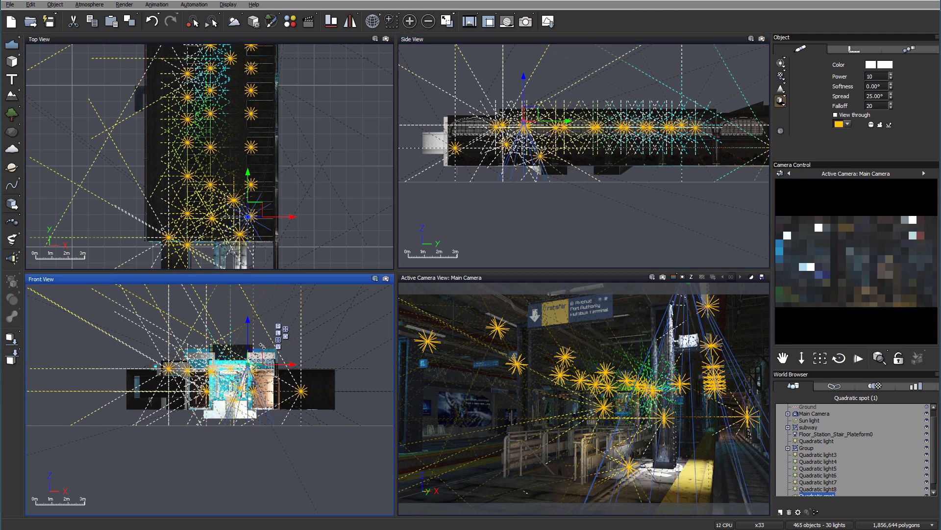
pyautogui.hotkey('ctrl', 'y')
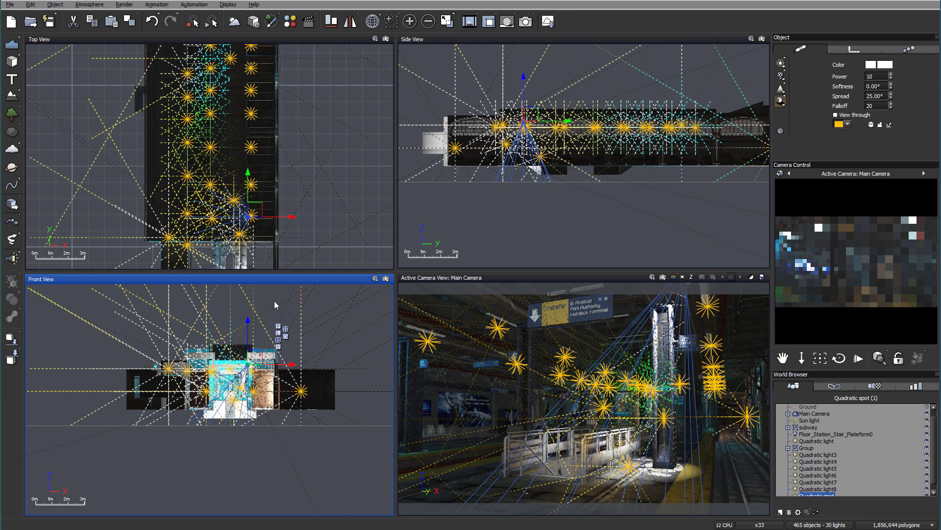
pyautogui.moveTo(257, 210); pyautogui.dragTo(252, 219)
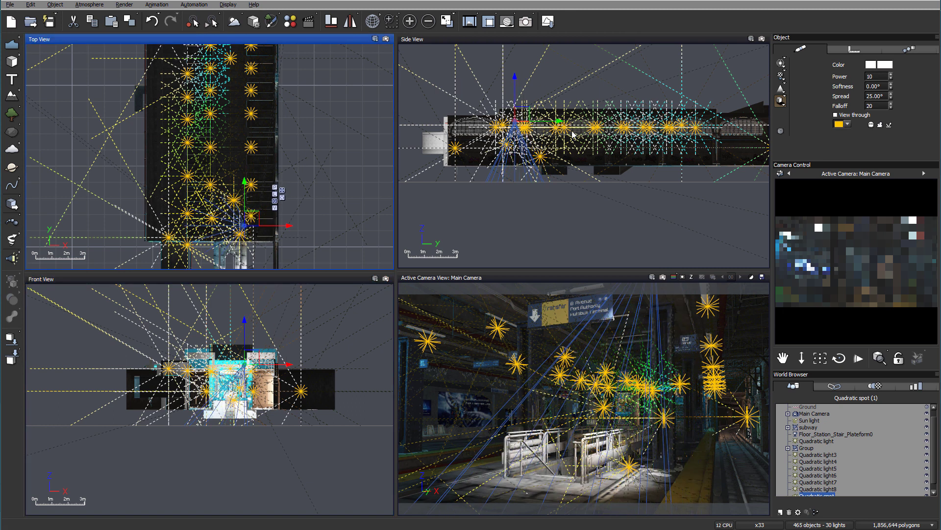
pyautogui.moveTo(525, 116); pyautogui.dragTo(521, 108)
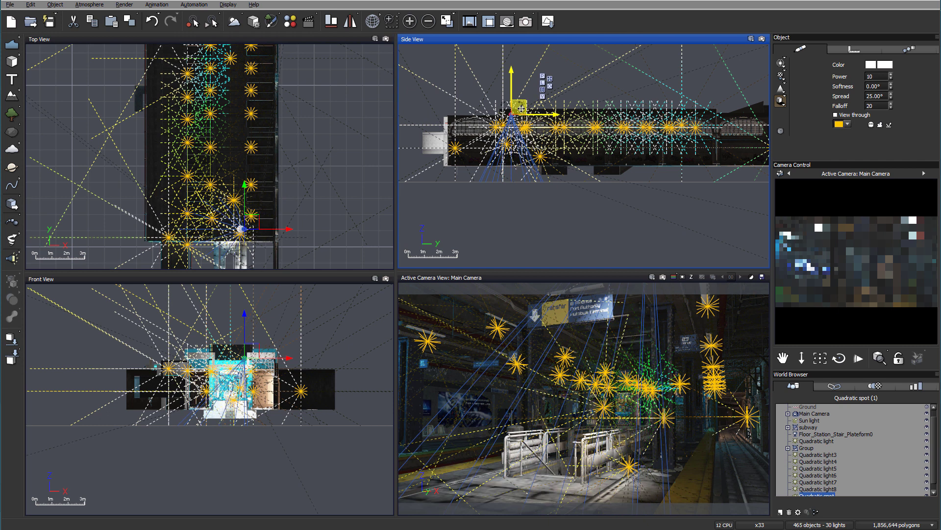
pyautogui.moveTo(248, 223); pyautogui.dragTo(253, 224)
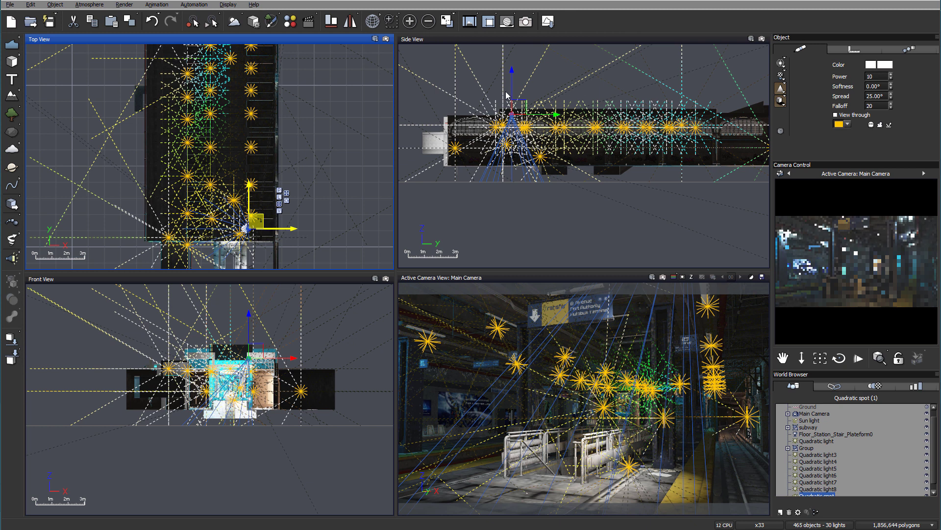
pyautogui.moveTo(511, 80); pyautogui.dragTo(512, 84)
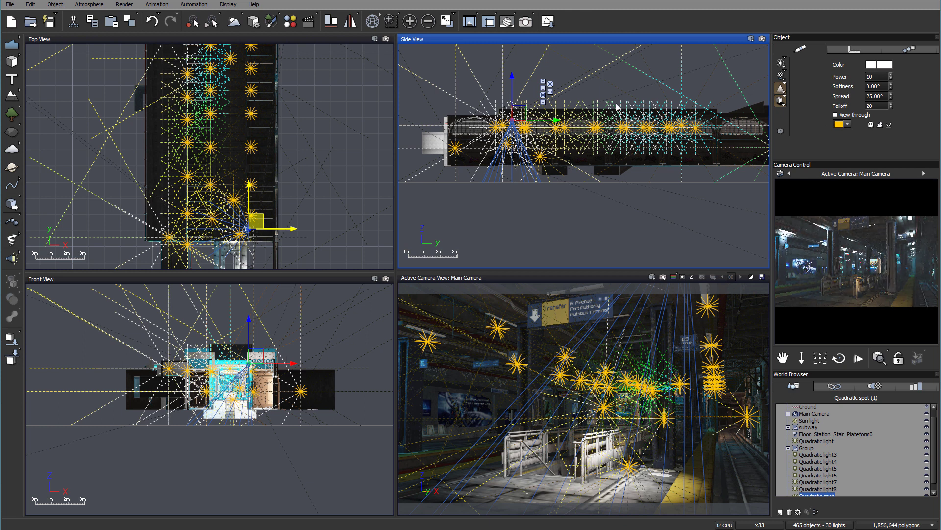
pyautogui.moveTo(515, 112); pyautogui.dragTo(507, 114)
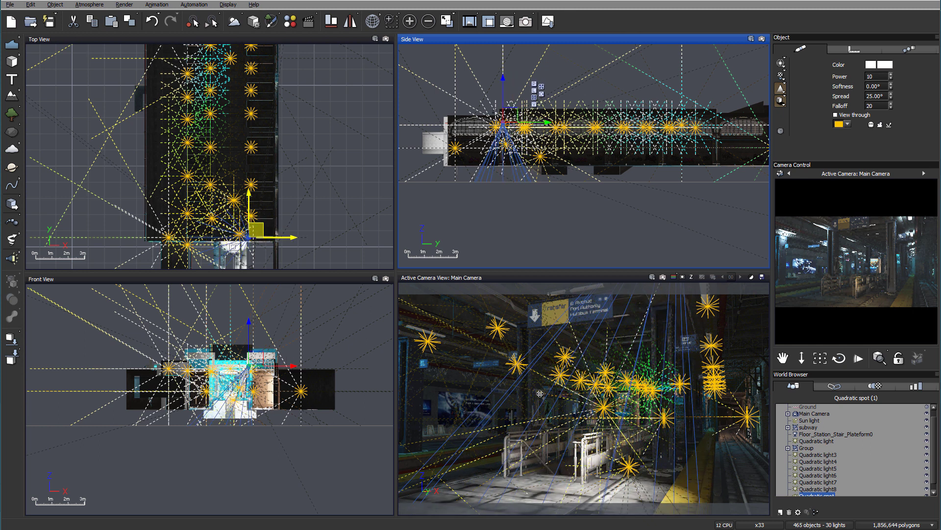
# Step: Give the quadratic spot a pale warm orange light colour and set its power to 155
pyautogui.click(886, 65)
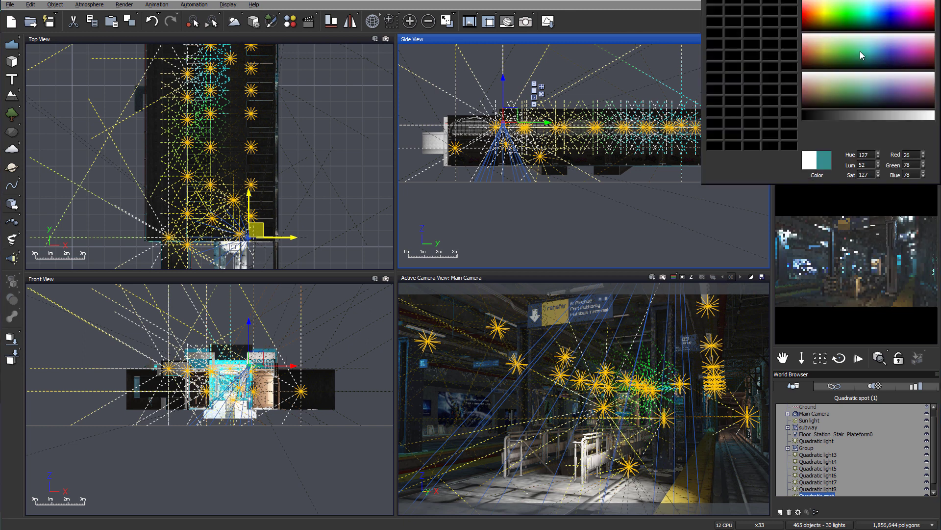
pyautogui.moveTo(825, 17)
pyautogui.mouseDown()
pyautogui.moveTo(811, 11)
pyautogui.moveTo(814, 2)
pyautogui.mouseUp()
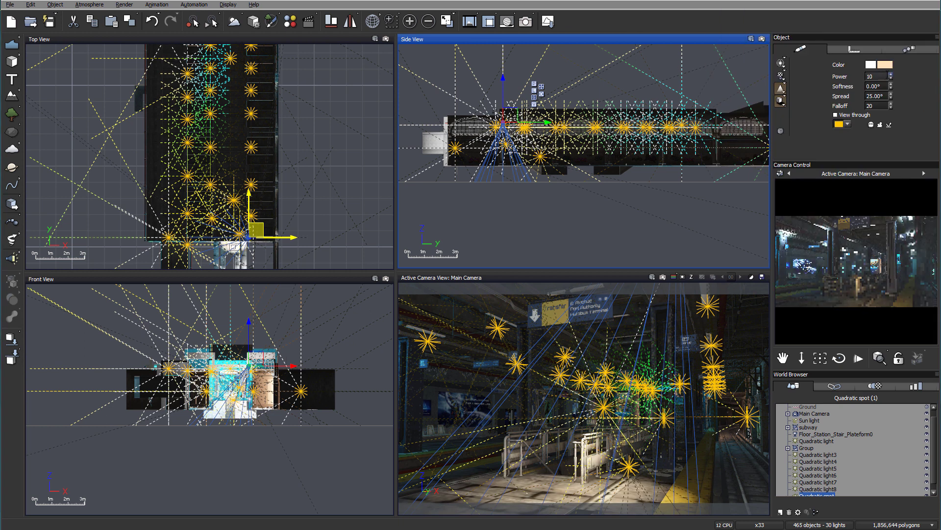
pyautogui.doubleClick(882, 76)
pyautogui.write('155')
pyautogui.press('Return')
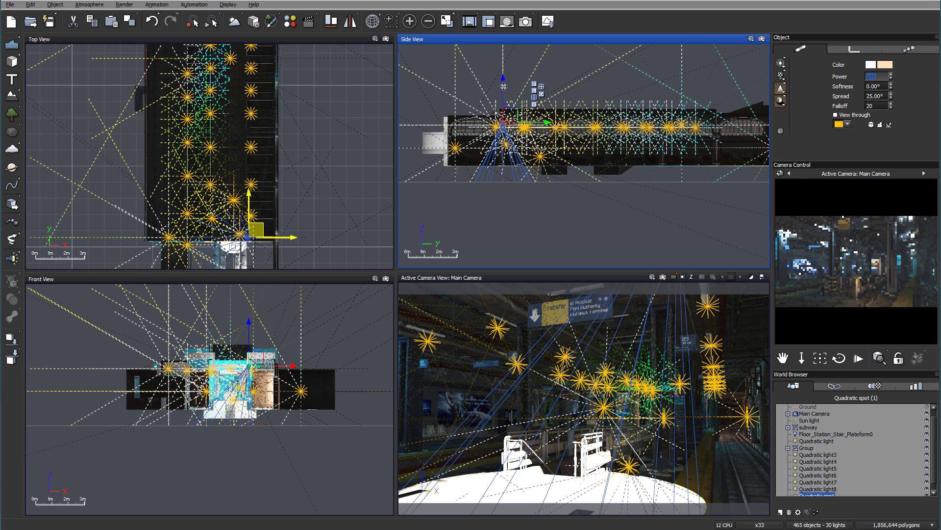
# Step: Move the warm spot outward along the X axis near ceiling height and tilt its beam back across the platform railings
pyautogui.moveTo(505, 87); pyautogui.dragTo(502, 95)
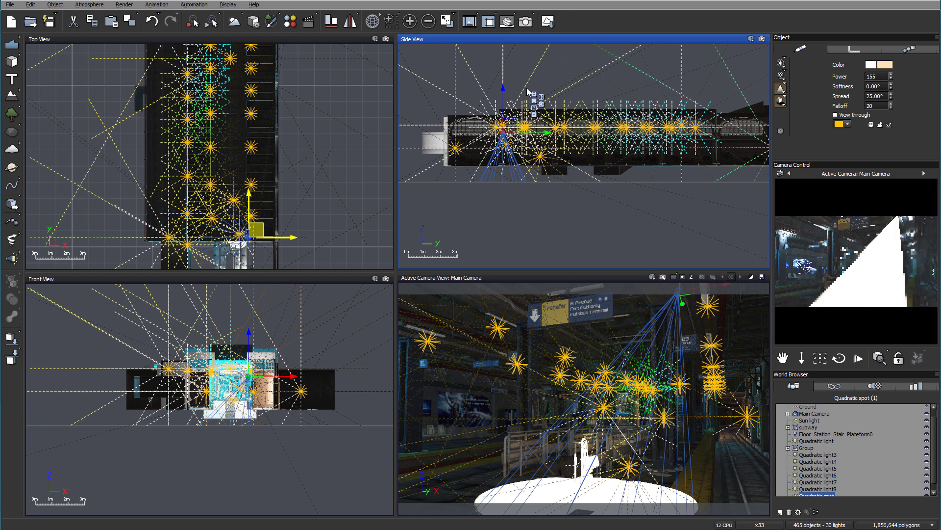
pyautogui.scroll(5, 480, 133)
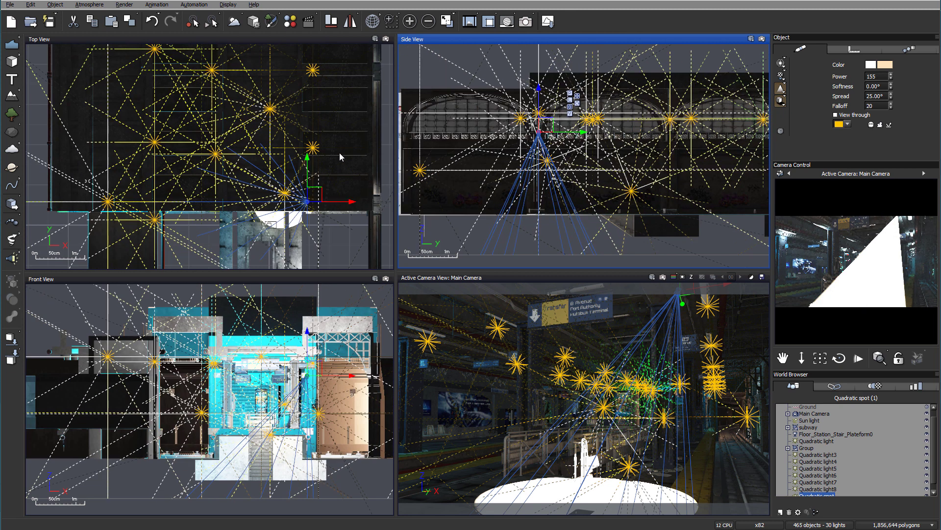
pyautogui.click(297, 194)
pyautogui.moveTo(297, 194); pyautogui.dragTo(297, 197)
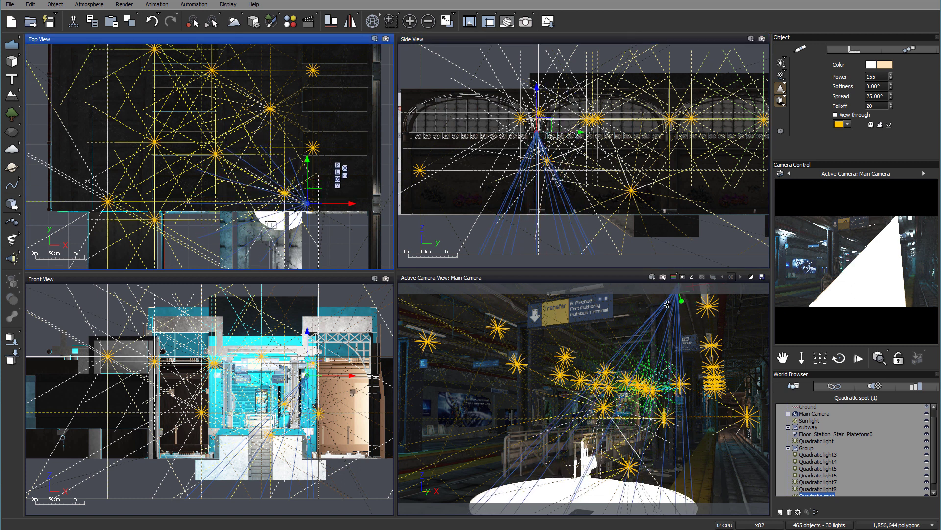
pyautogui.moveTo(337, 348); pyautogui.dragTo(310, 314, button='right')
pyautogui.moveTo(281, 335); pyautogui.dragTo(313, 320)
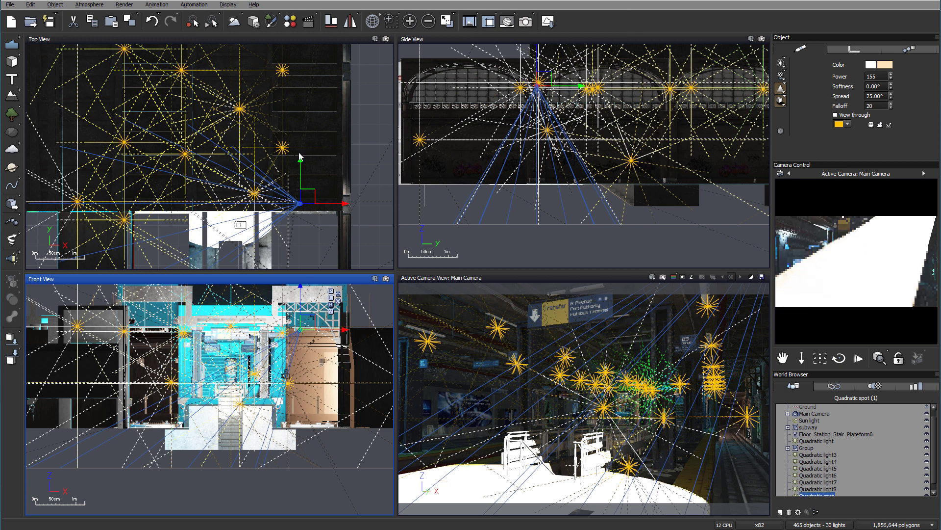
pyautogui.click(305, 196)
pyautogui.moveTo(305, 196); pyautogui.dragTo(305, 183)
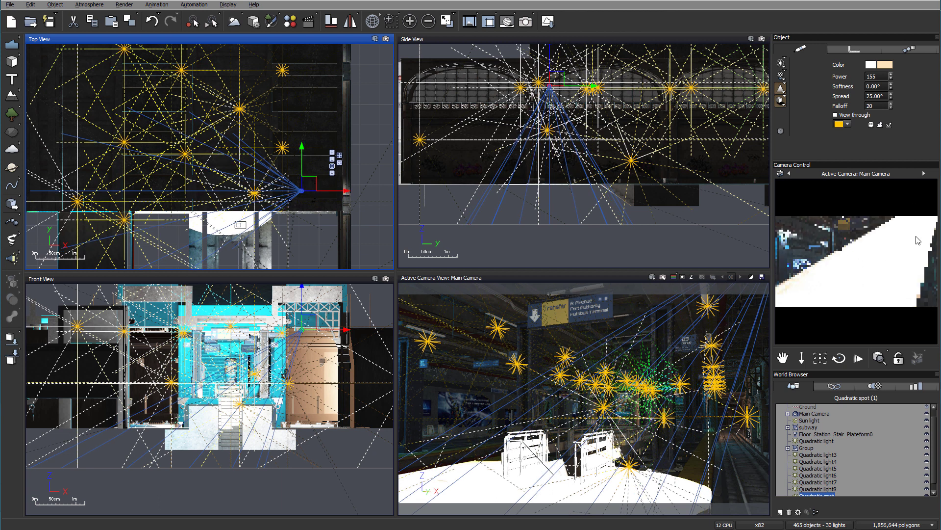
# Step: Set the warm spot's power to 4 and its falloff to 120
pyautogui.click(877, 76)
pyautogui.write('10')
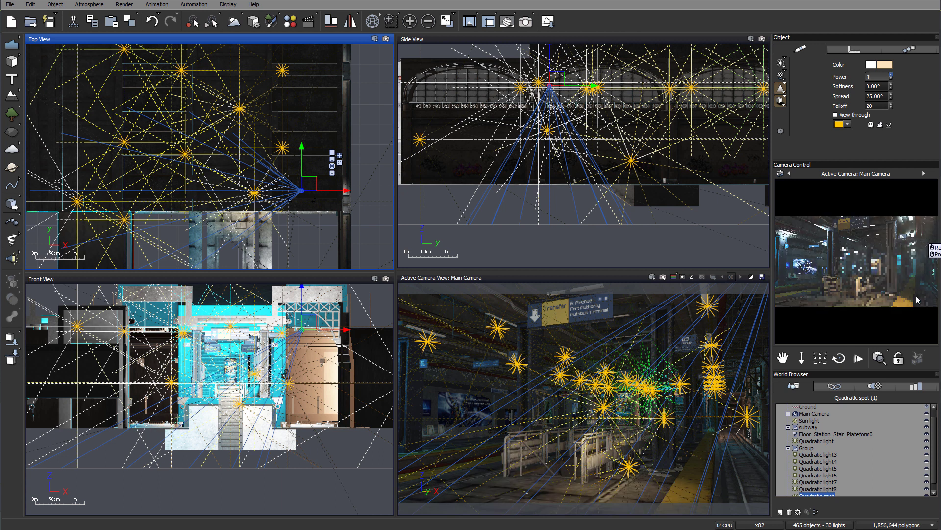
pyautogui.press('Tab')
pyautogui.press('Tab')
pyautogui.press('Tab')
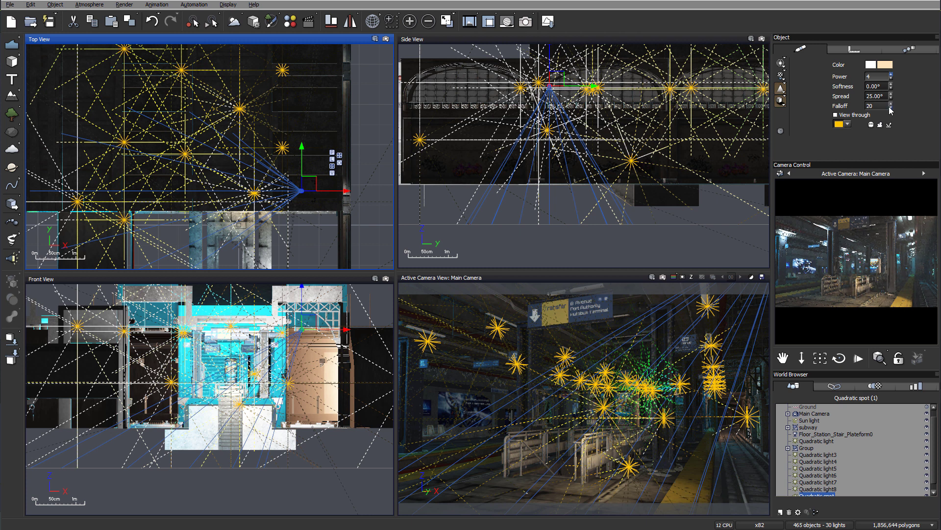
pyautogui.write('110')
pyautogui.press('Return')
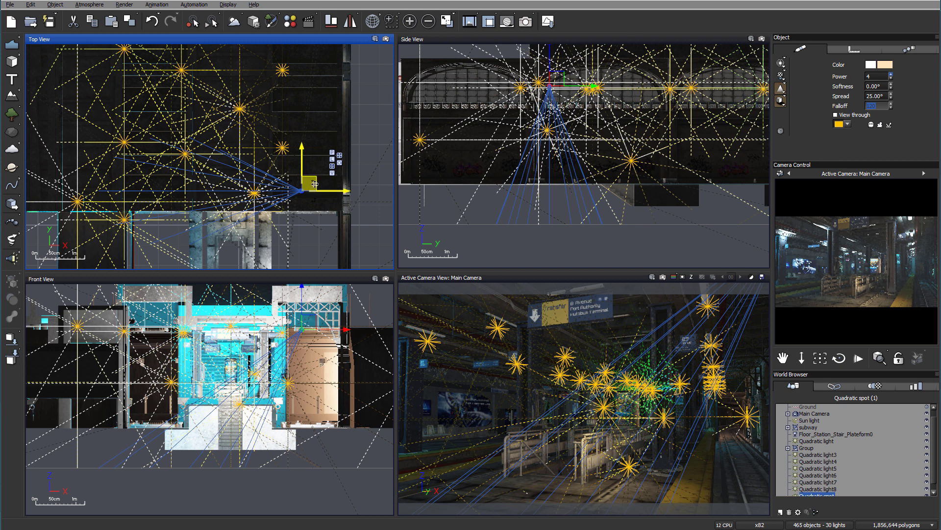
# Step: Copy the warm spot to the opposite side of the platform, aim it diagonally back, and move it farther along the station
pyautogui.moveTo(310, 184); pyautogui.dragTo(154, 68)
pyautogui.moveTo(154, 68); pyautogui.dragTo(275, 170, button='right')
pyautogui.moveTo(248, 168); pyautogui.dragTo(156, 106)
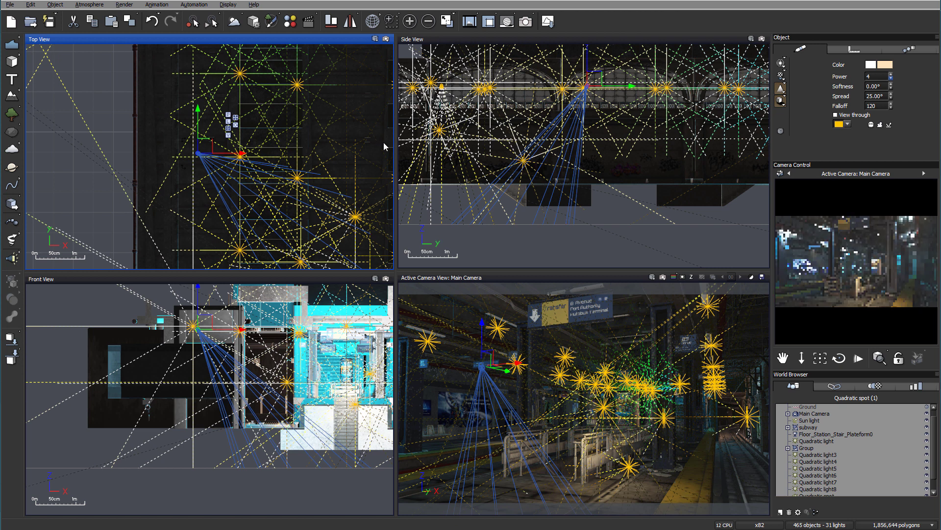
pyautogui.moveTo(210, 143); pyautogui.dragTo(204, 91)
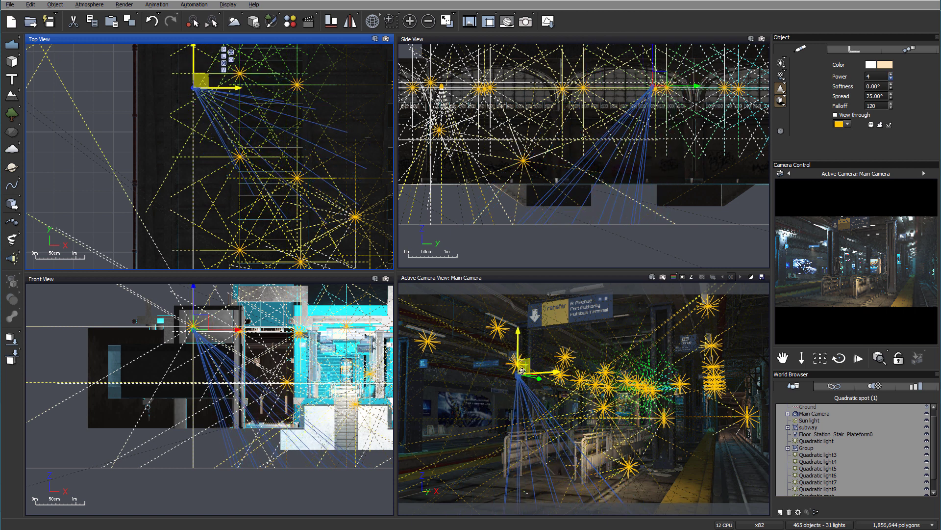
pyautogui.moveTo(199, 78); pyautogui.dragTo(203, 77)
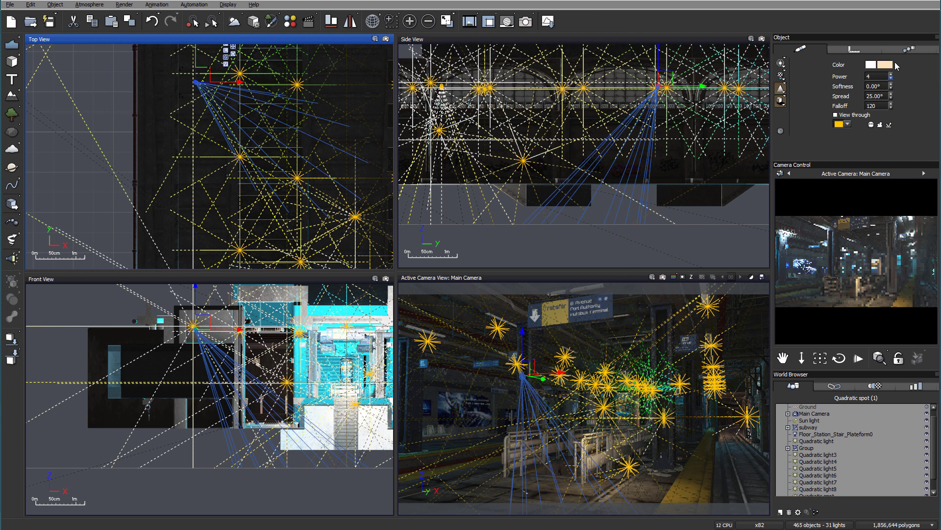
# Step: Change the copied spot's light colour to cyan blue and its power to 6
pyautogui.click(887, 64)
pyautogui.click(846, 24)
pyautogui.moveTo(847, 25); pyautogui.dragTo(872, 19)
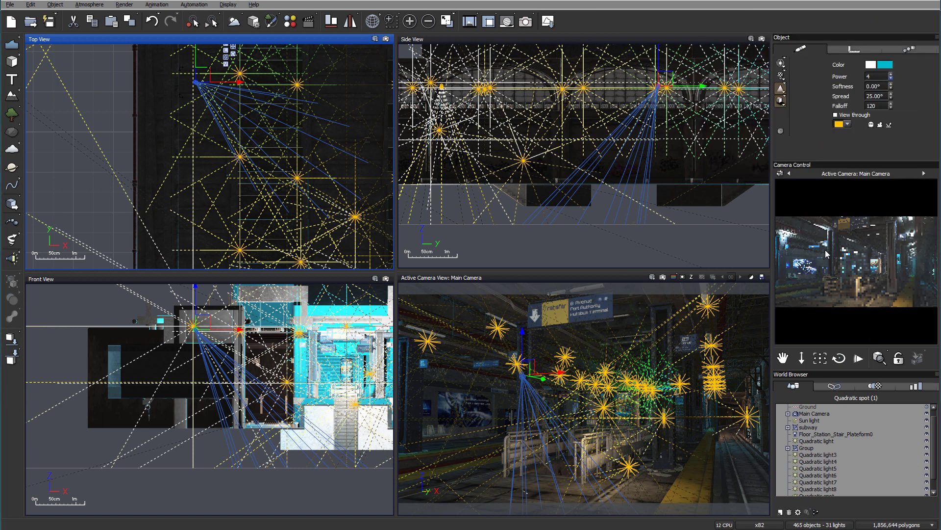
pyautogui.doubleClick(877, 76)
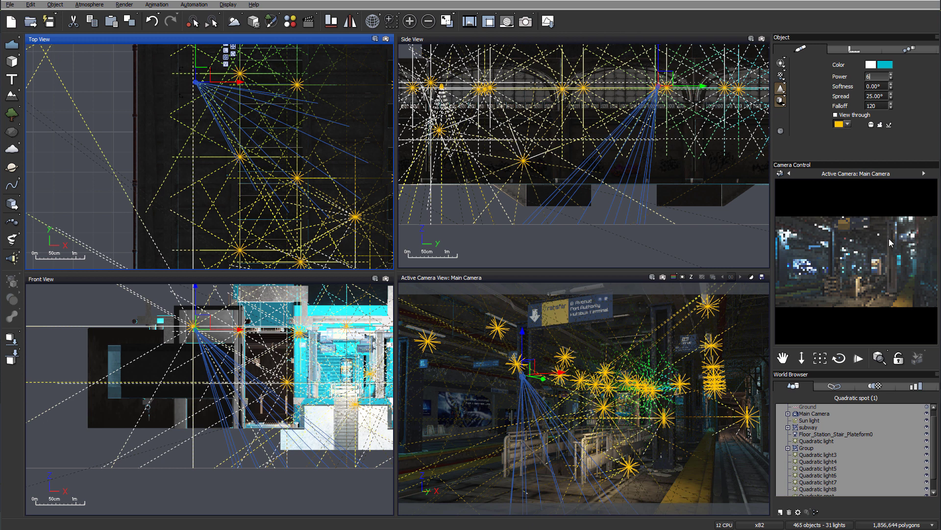
# Step: Widen the cyan spot's spread to 32.5° and lower the light slightly
pyautogui.click(890, 94)
pyautogui.click(890, 94)
pyautogui.click(890, 94)
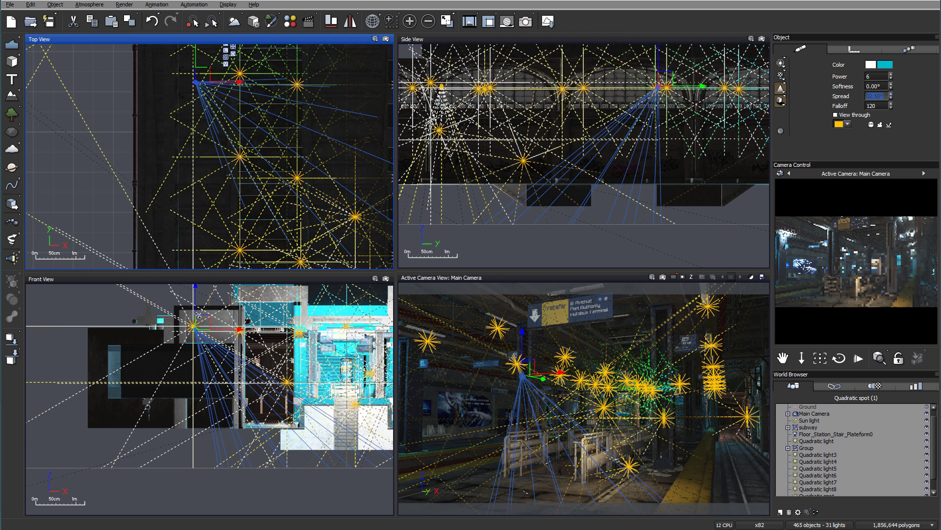
pyautogui.moveTo(195, 290); pyautogui.dragTo(220, 294)
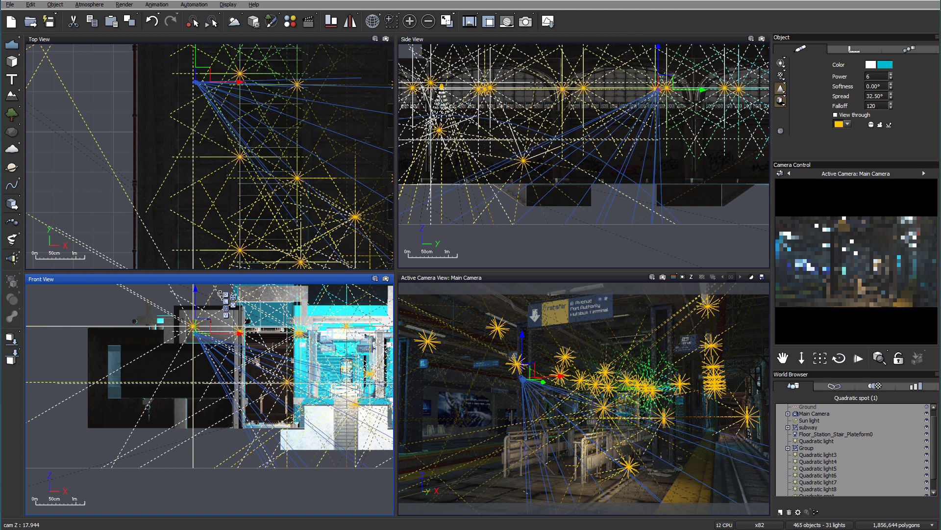
pyautogui.click(889, 256)
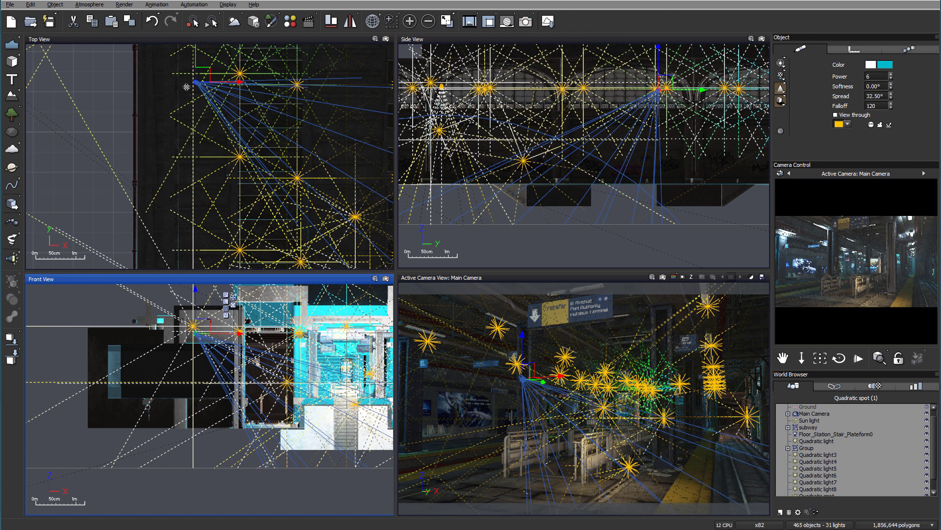
# Step: Copy the cyan spot toward the outer wall, place it higher and farther along the station, and set its power to 226
pyautogui.keyDown('alt'); pyautogui.moveTo(198, 70); pyautogui.dragTo(191, 94); pyautogui.keyUp('alt')
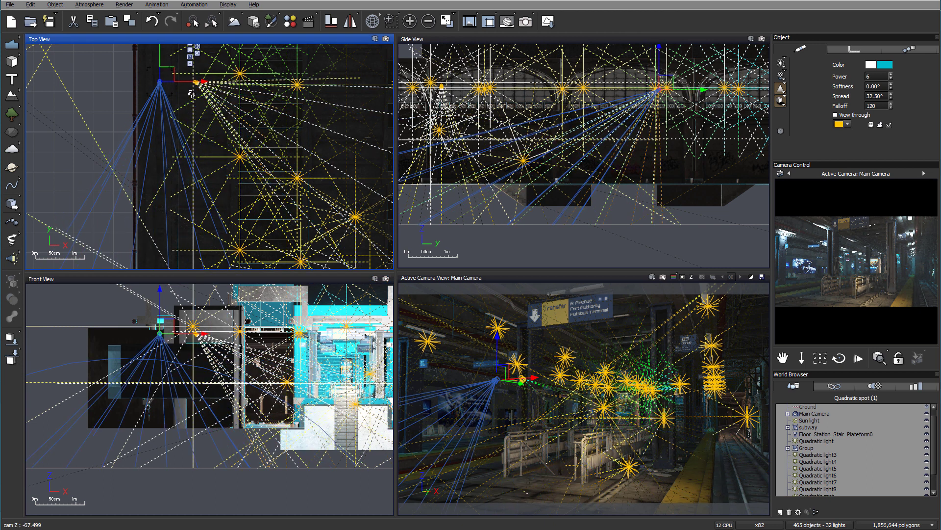
pyautogui.moveTo(678, 95); pyautogui.dragTo(744, 62)
pyautogui.moveTo(892, 76); pyautogui.dragTo(892, 19)
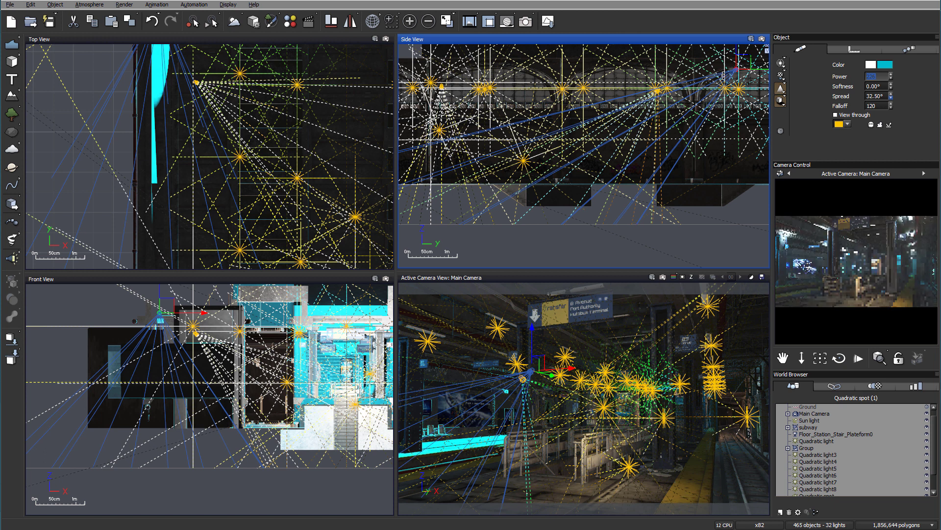
pyautogui.moveTo(737, 50); pyautogui.dragTo(737, 59)
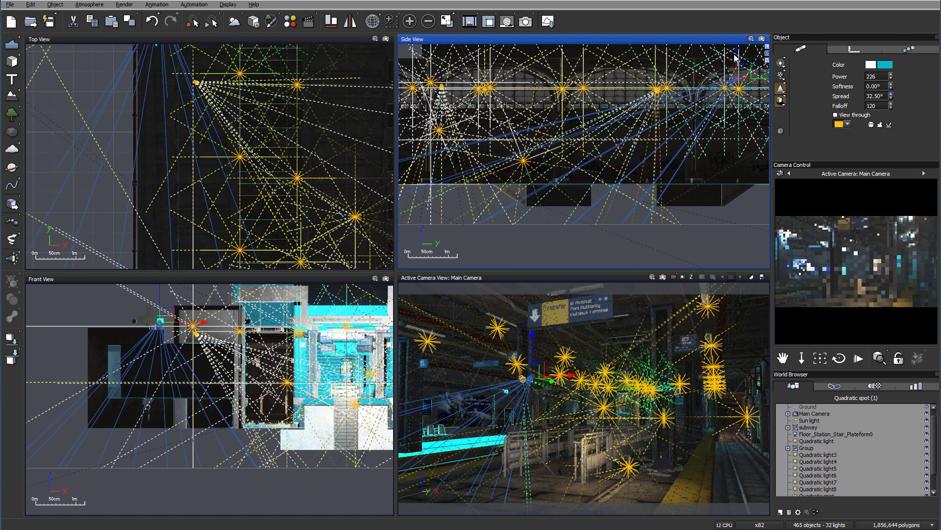
# Step: Lower the copied cyan spot below the arches and shift it slightly inward from the outer wall
pyautogui.moveTo(737, 51); pyautogui.dragTo(737, 64)
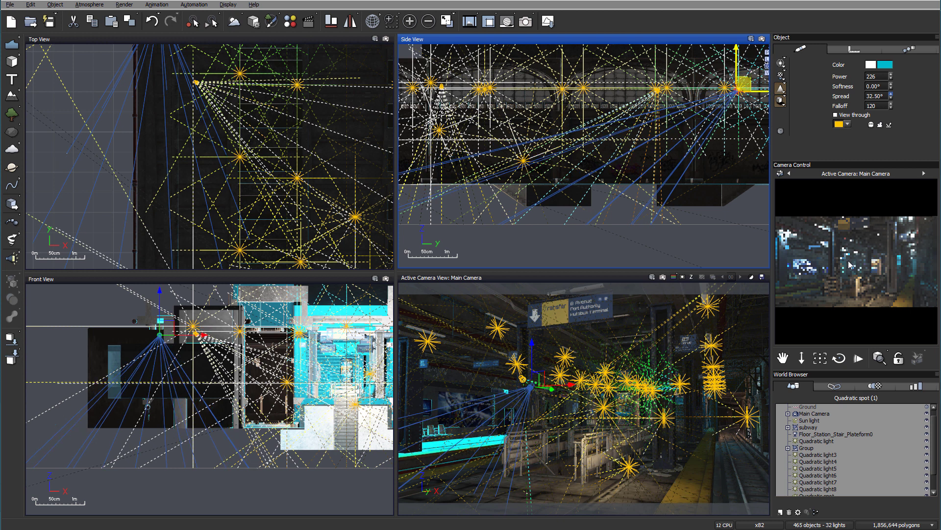
pyautogui.moveTo(252, 119); pyautogui.dragTo(309, 295, button='right')
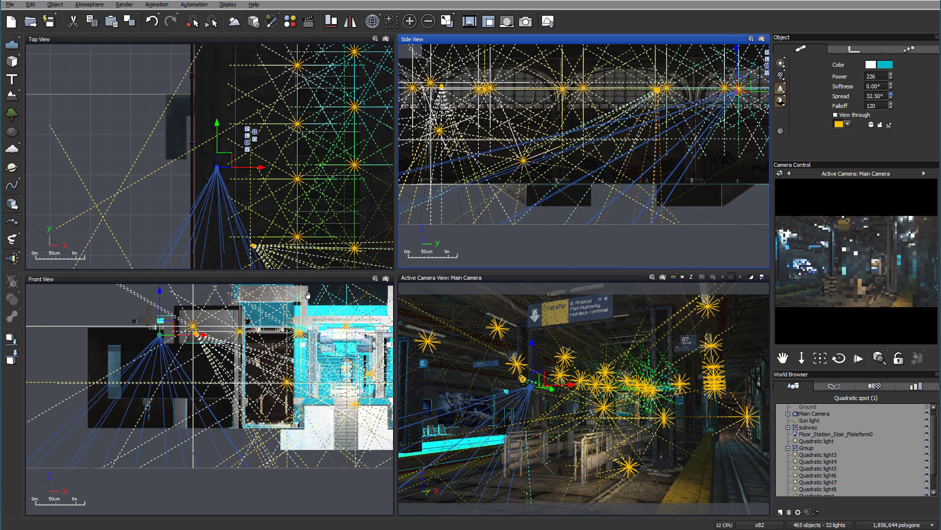
pyautogui.moveTo(226, 163); pyautogui.dragTo(221, 165)
pyautogui.click(578, 89)
pyautogui.moveTo(578, 88); pyautogui.dragTo(578, 104)
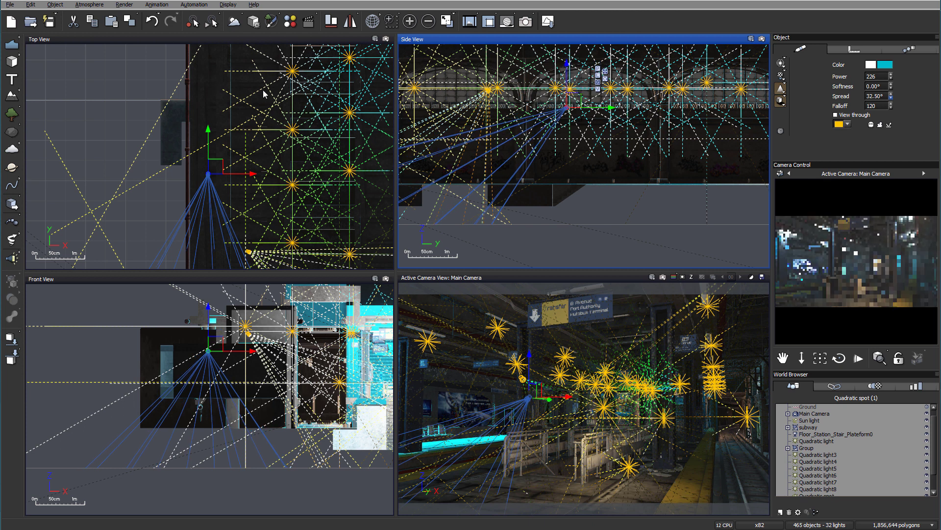
pyautogui.moveTo(216, 165); pyautogui.dragTo(228, 165)
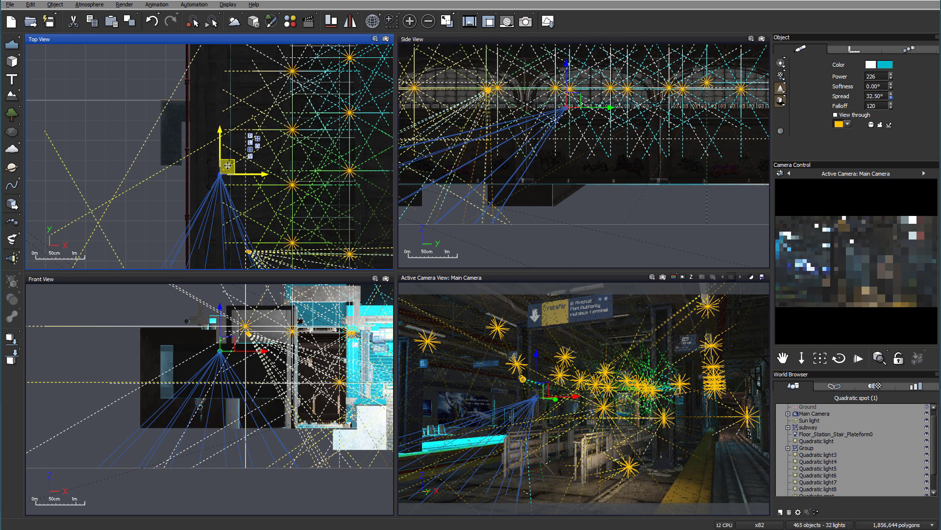
# Step: Move the cyan spot farther inward from the outer wall, raise it to the ceiling lights' height, and push it farther along the station
pyautogui.moveTo(225, 168); pyautogui.dragTo(251, 167)
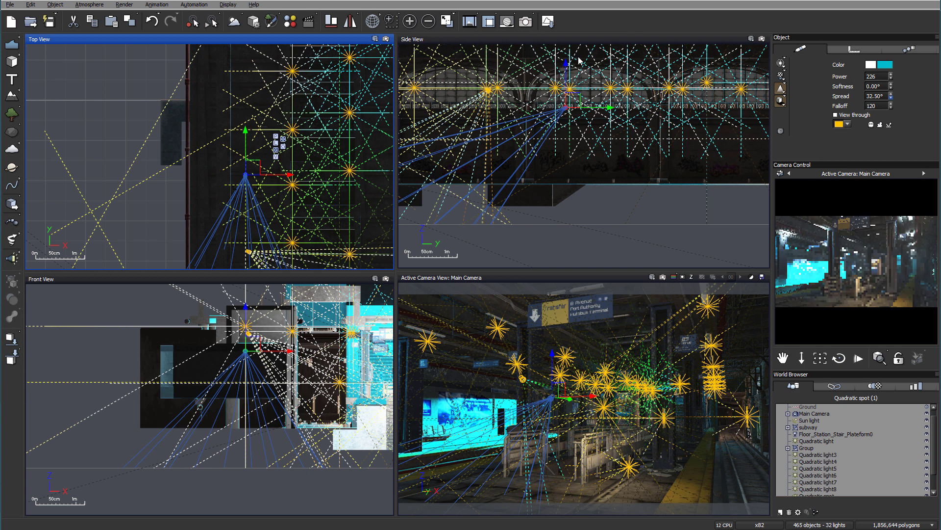
pyautogui.moveTo(565, 76); pyautogui.dragTo(565, 58)
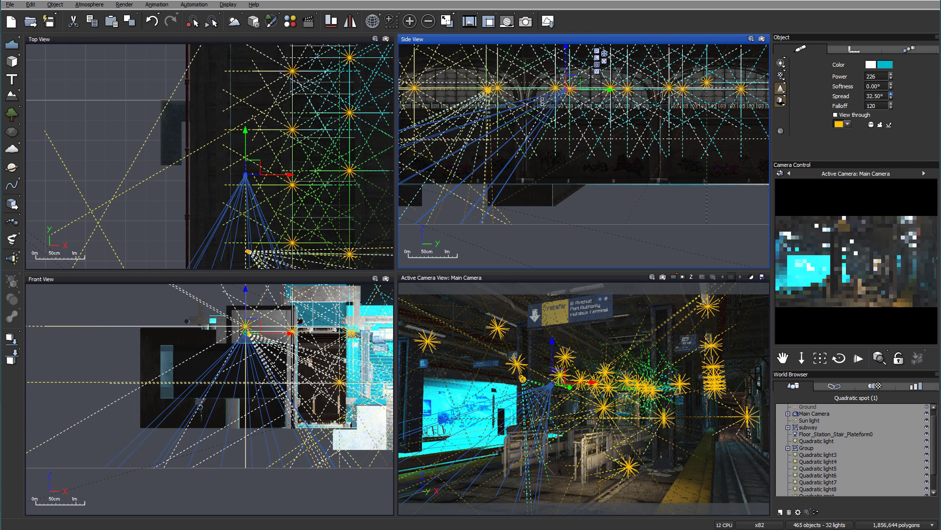
pyautogui.moveTo(247, 131); pyautogui.dragTo(278, 47)
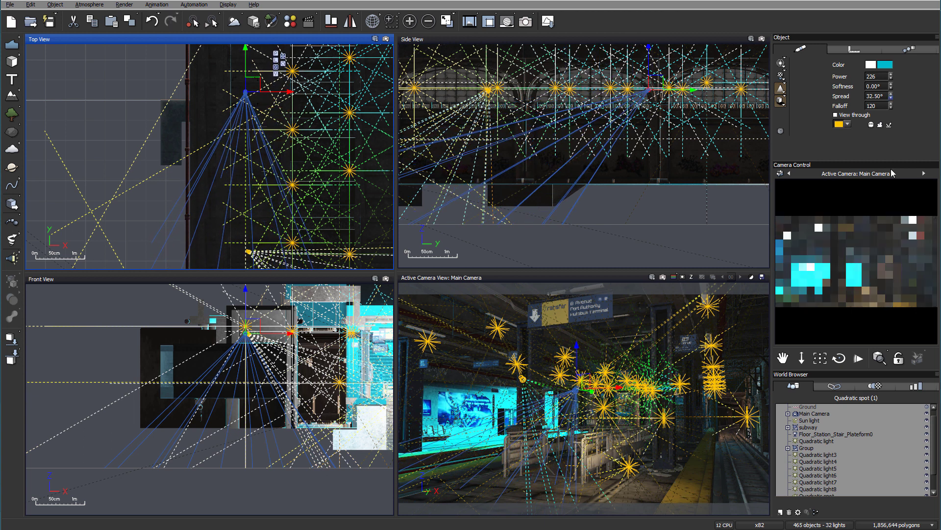
# Step: Set the selected spot's power to 6 and change its light colour from cyan to light orange
pyautogui.write('6')
pyautogui.press('Return')
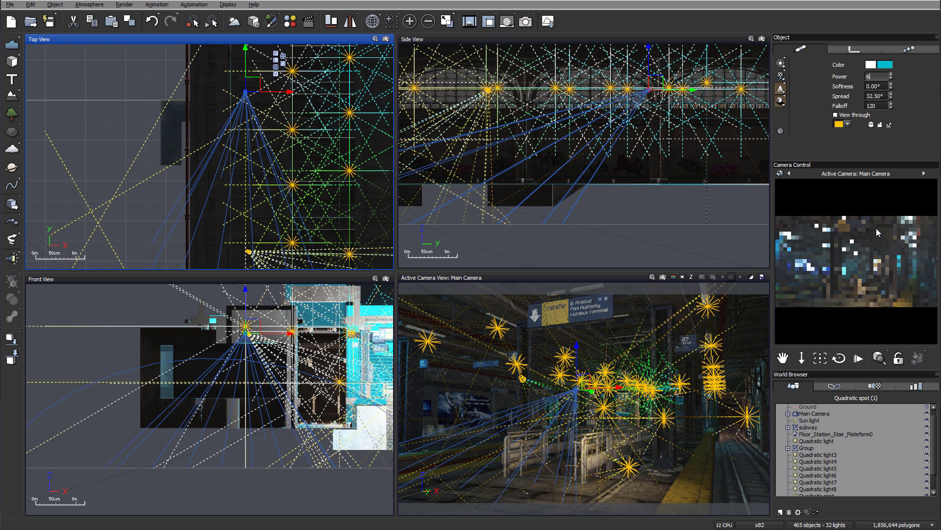
pyautogui.click(888, 64)
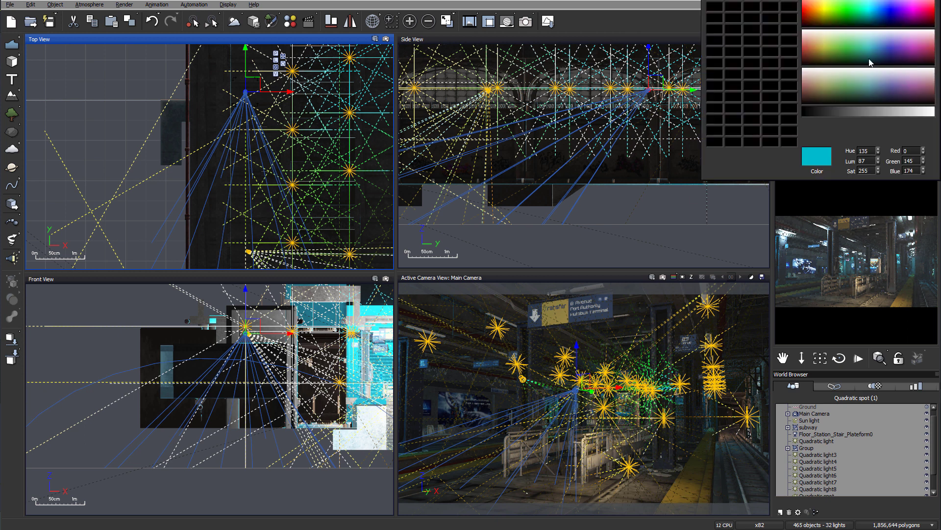
pyautogui.click(814, 9)
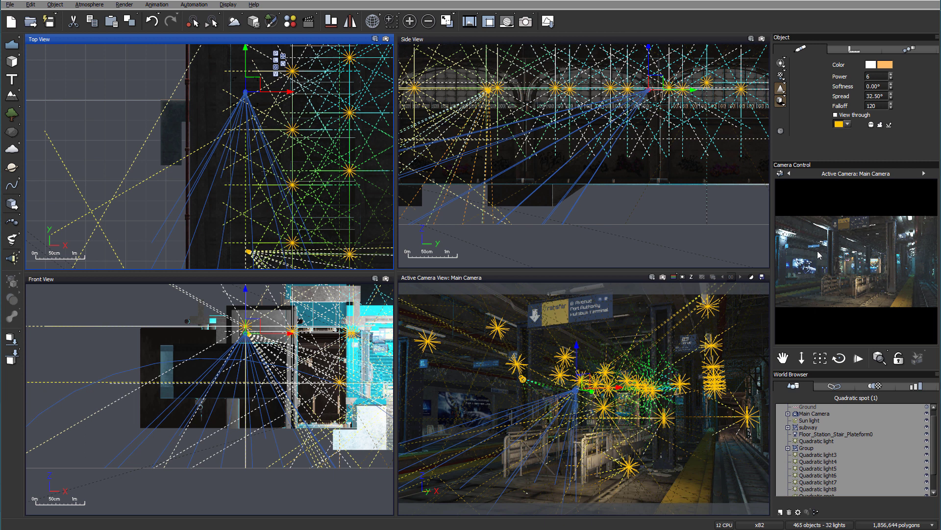
# Step: Select Quadratic spot1, briefly boost its power to reveal its coverage, and return the power to 6
pyautogui.scroll(-1, 823, 445)
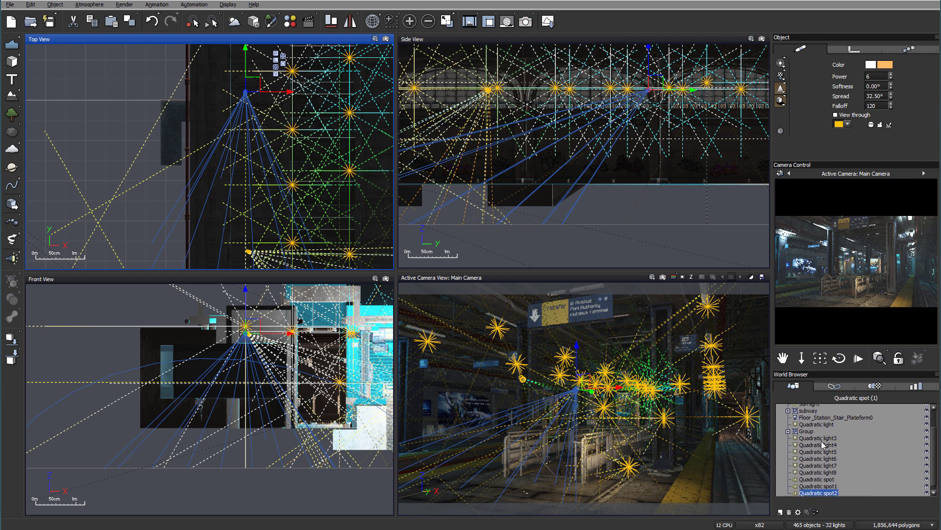
pyautogui.click(836, 486)
pyautogui.moveTo(892, 80); pyautogui.dragTo(892, 49)
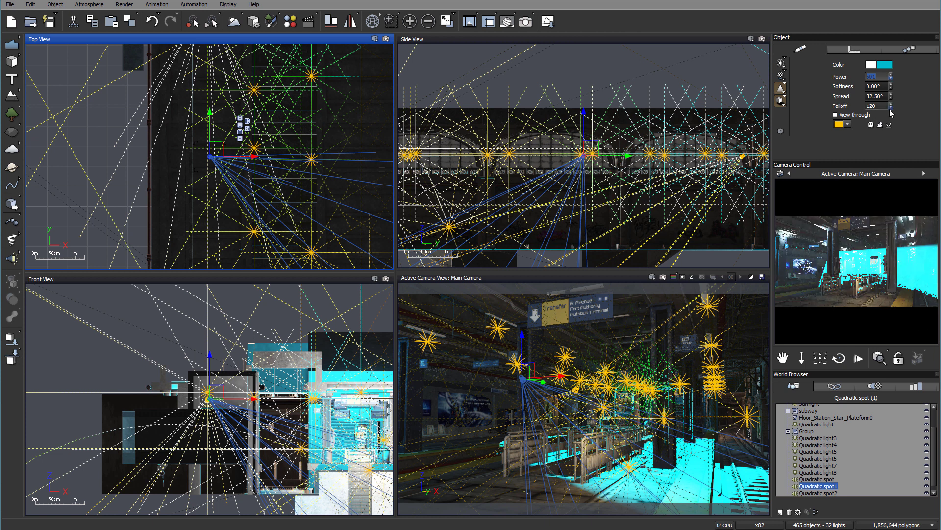
pyautogui.write('6')
pyautogui.press('Return')
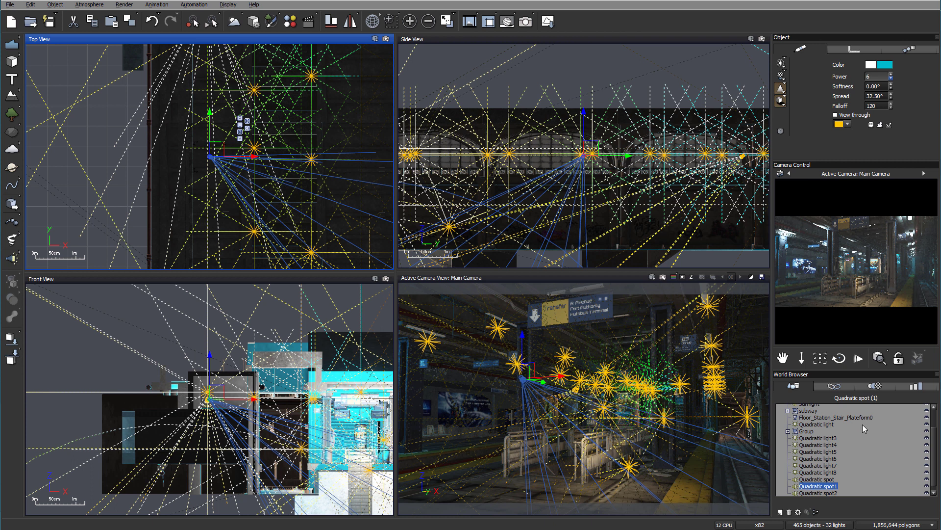
# Step: Add a white quadratic point light near the ceiling on the outer-wall side of the platform and set its power to 5
pyautogui.moveTo(12, 258); pyautogui.dragTo(42, 265)
pyautogui.moveTo(223, 148); pyautogui.dragTo(189, 214)
pyautogui.moveTo(256, 194); pyautogui.dragTo(343, 69, button='right')
pyautogui.moveTo(275, 91); pyautogui.dragTo(327, 126)
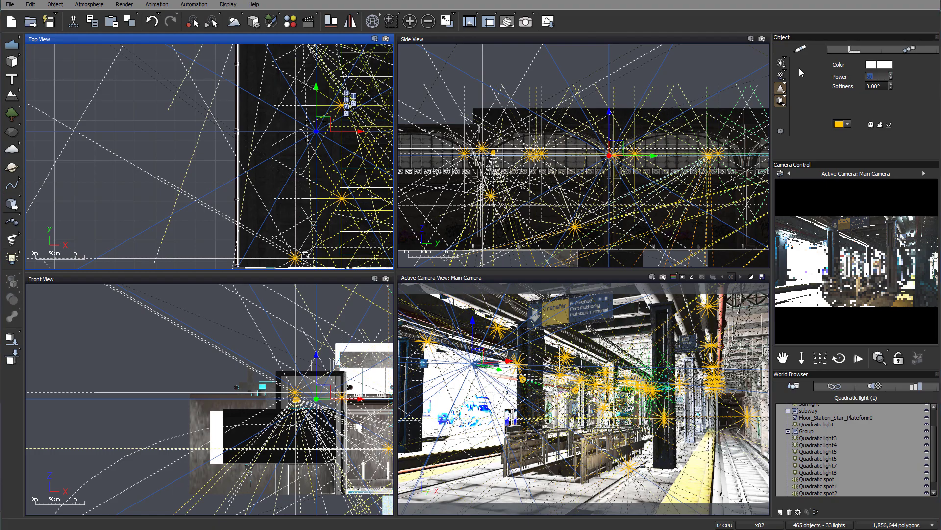
pyautogui.write('5')
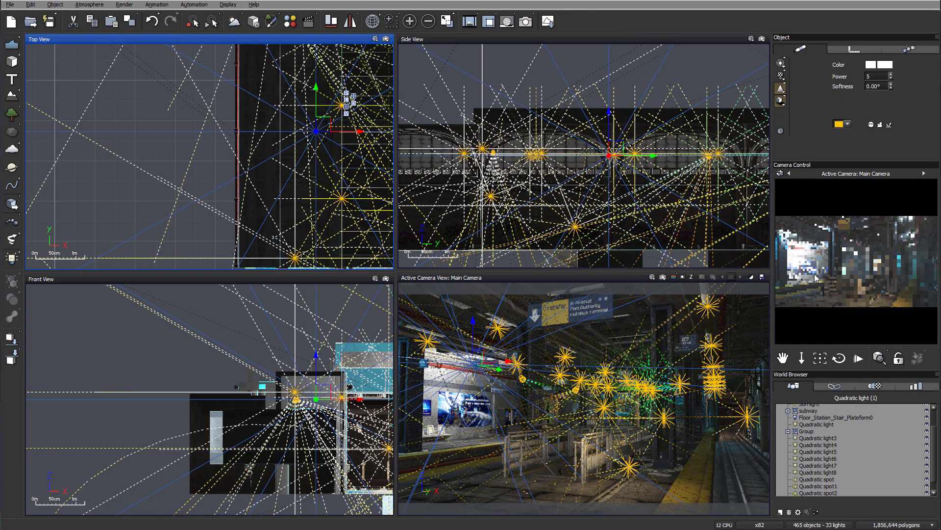
# Step: Move the new quadratic light back toward the camera and reduce its power to 2
pyautogui.moveTo(323, 122); pyautogui.dragTo(324, 191)
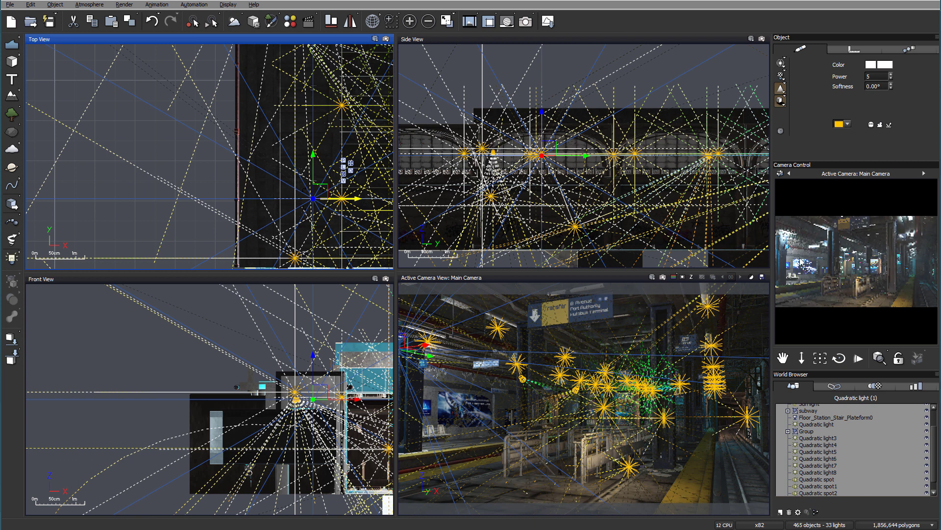
pyautogui.click(876, 76)
pyautogui.write('2')
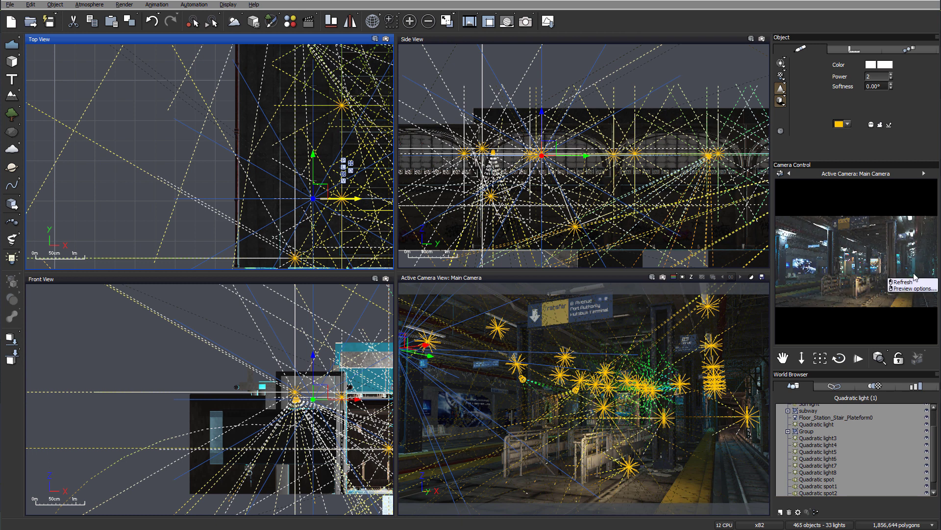
# Step: Render the main camera view, close the finished render display, and save the scene
pyautogui.click(524, 22)
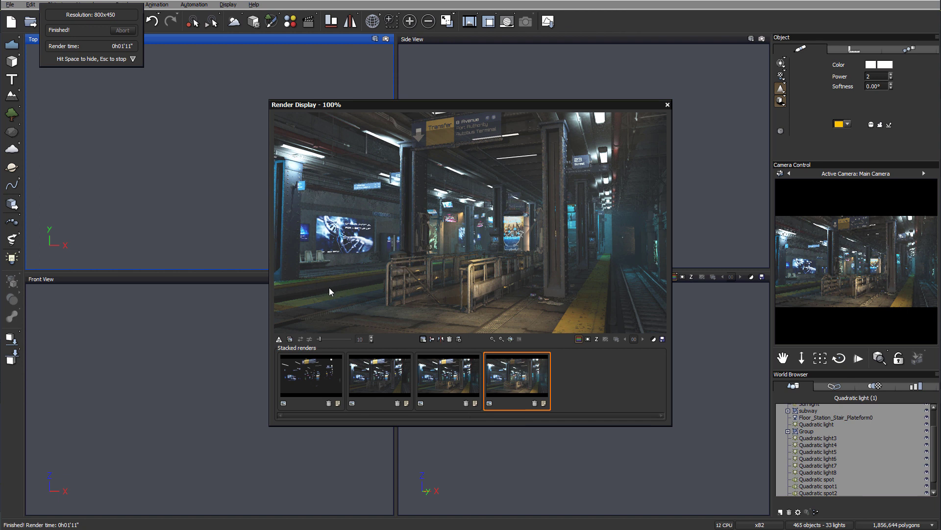
pyautogui.click(667, 104)
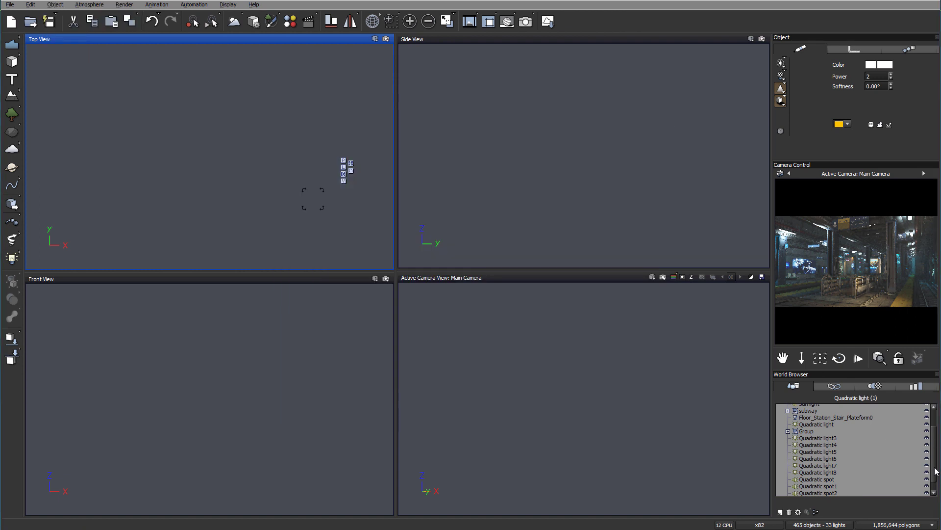
pyautogui.scroll(-1, 827, 450)
pyautogui.click(822, 469)
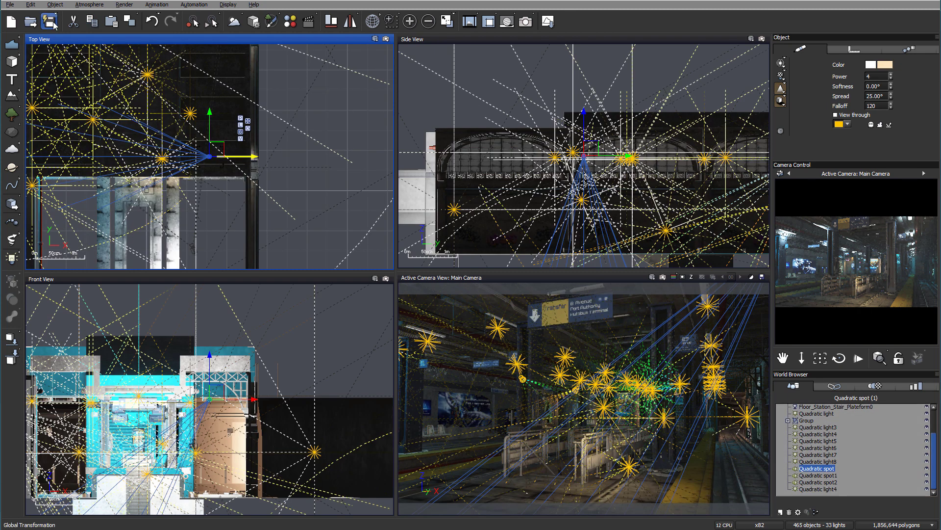
# Step: Duplicate the newest quadratic light, lower the copy to near floor level, and shift it inward toward the platform
pyautogui.click(833, 489)
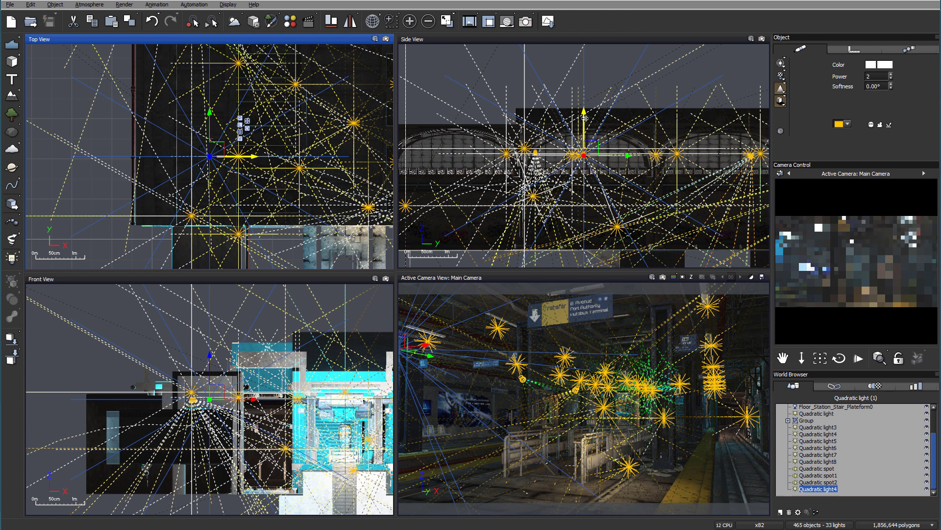
pyautogui.click(590, 144)
pyautogui.hotkey('ctrl', 'd')
pyautogui.moveTo(591, 190); pyautogui.dragTo(590, 259)
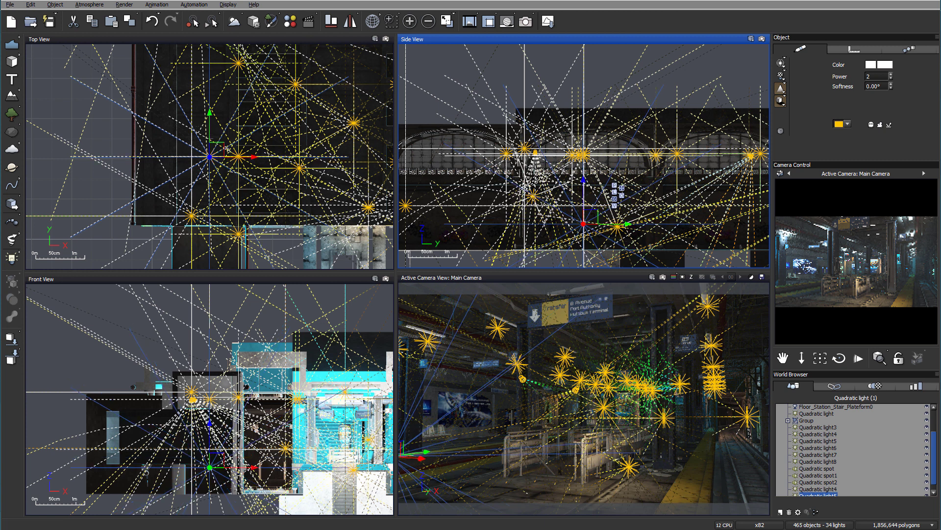
pyautogui.moveTo(218, 148); pyautogui.dragTo(275, 157)
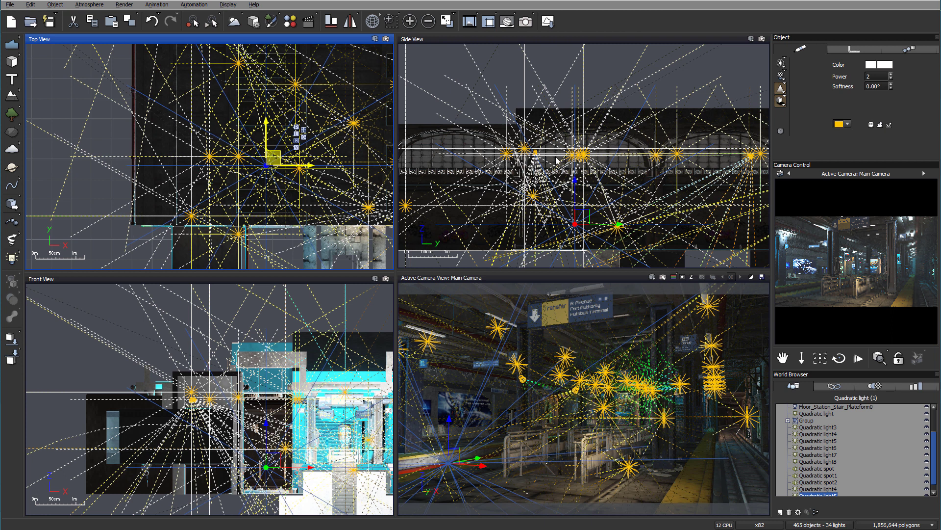
# Step: Change the low light's colour to orange, nudge it farther inward, and set its power to 1
pyautogui.click(885, 64)
pyautogui.moveTo(819, 26); pyautogui.dragTo(804, 6)
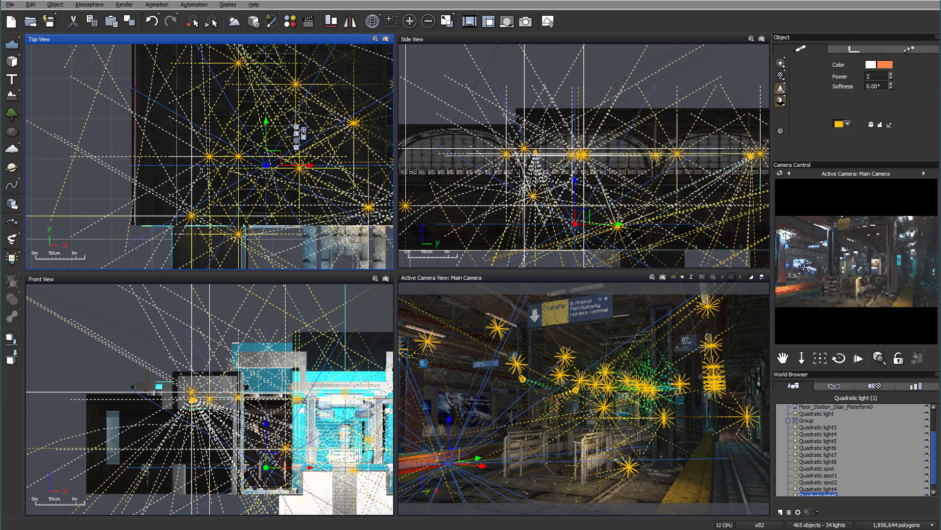
pyautogui.moveTo(271, 160); pyautogui.dragTo(289, 164)
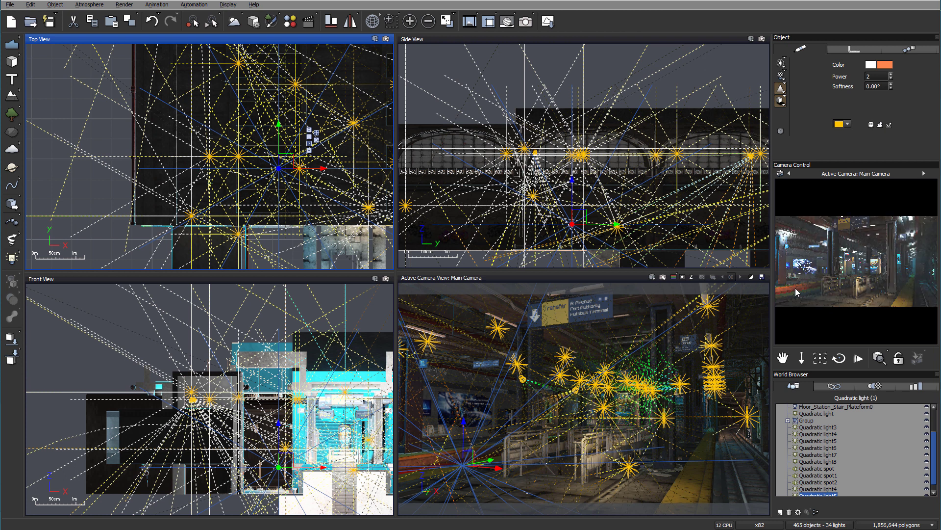
pyautogui.doubleClick(873, 76)
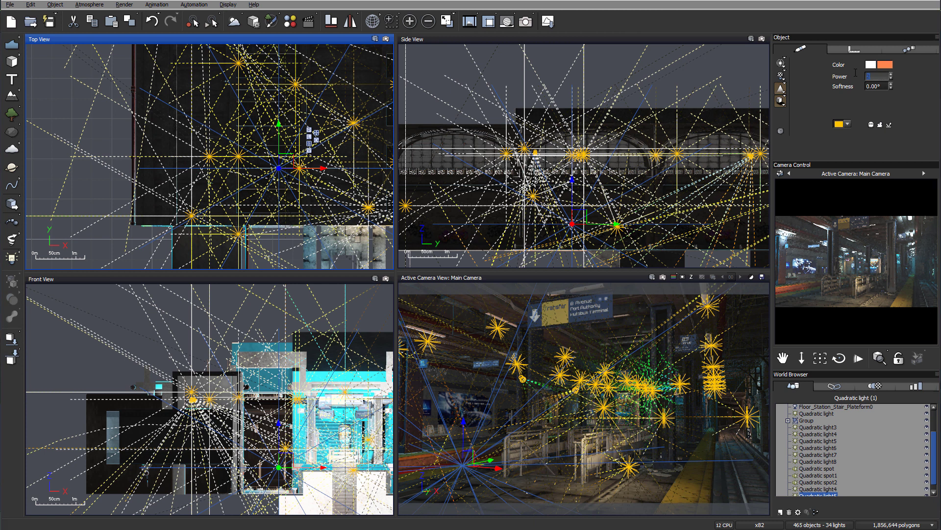
pyautogui.write('1')
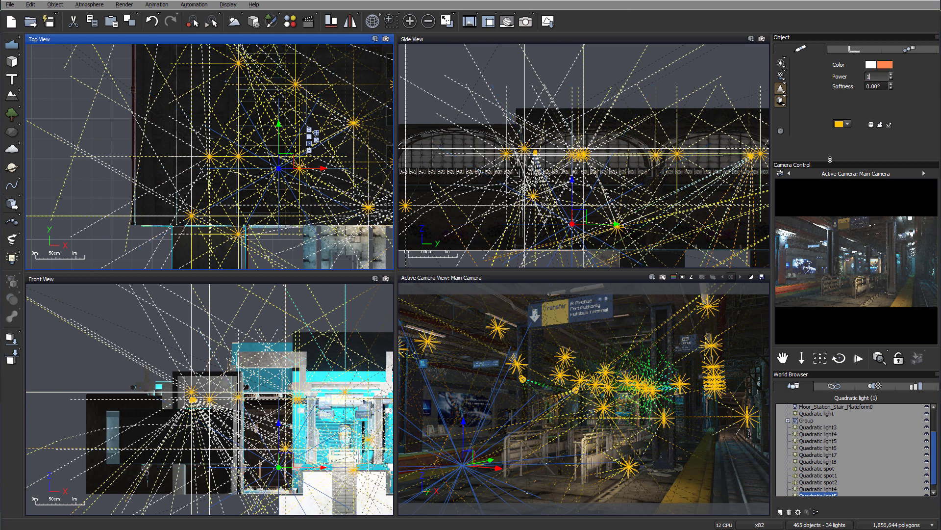
pyautogui.press('Return')
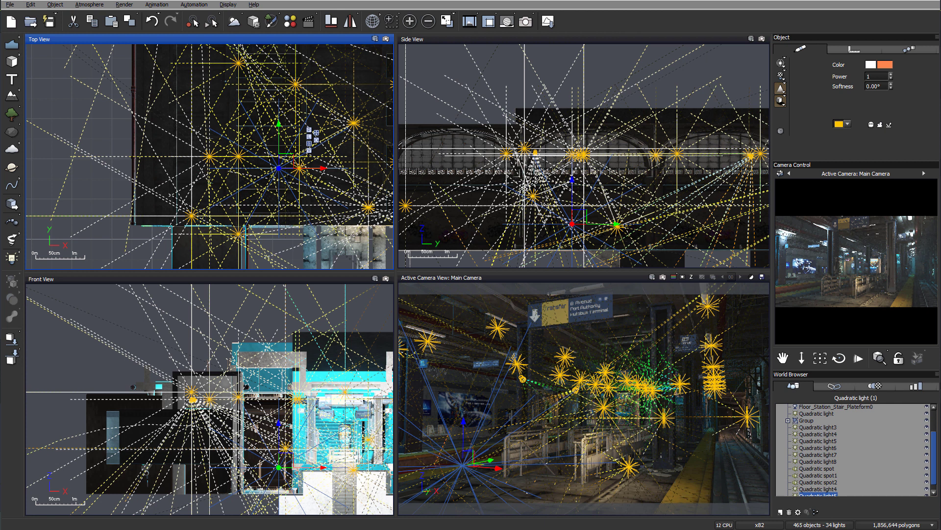
# Step: Copy the orange light farther along the platform beside the railings, and duplicate that copy across to the track side
pyautogui.moveTo(305, 116); pyautogui.dragTo(321, 169, button='right')
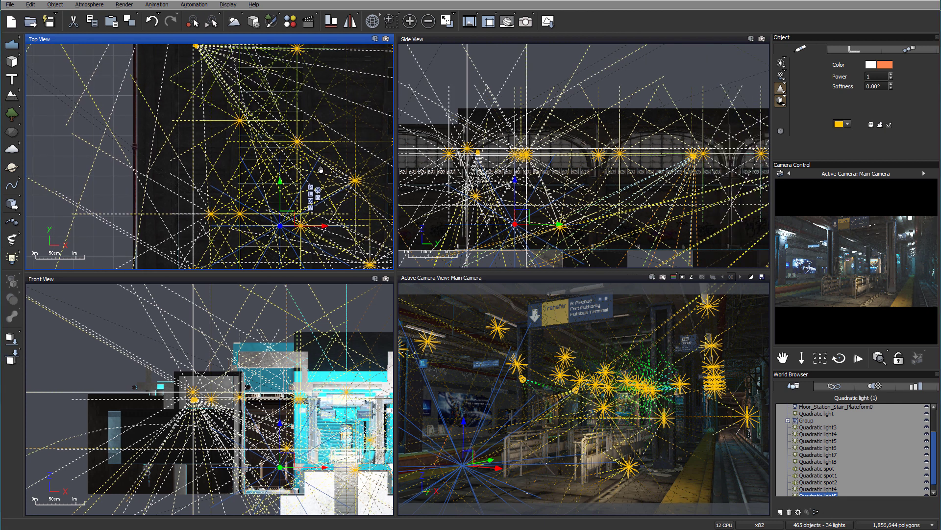
pyautogui.moveTo(283, 181); pyautogui.dragTo(231, 103)
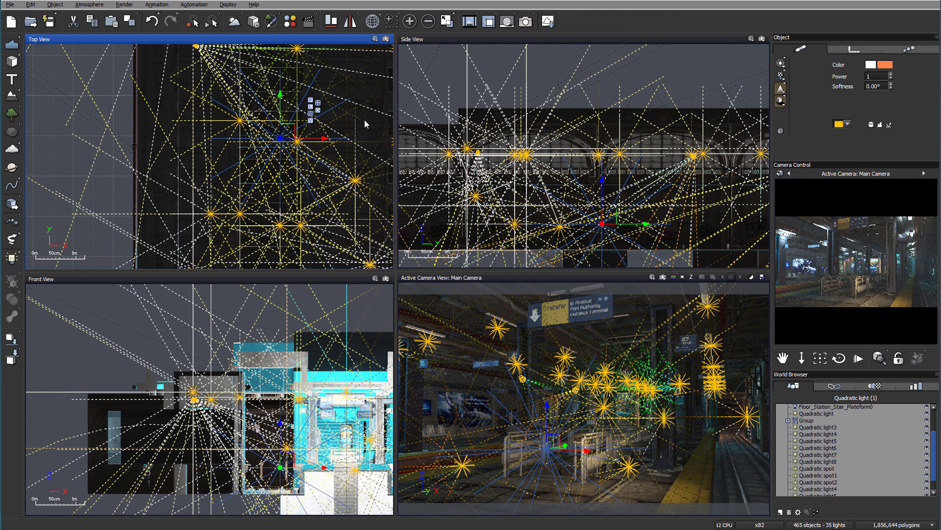
pyautogui.moveTo(348, 198); pyautogui.dragTo(214, 213, button='right')
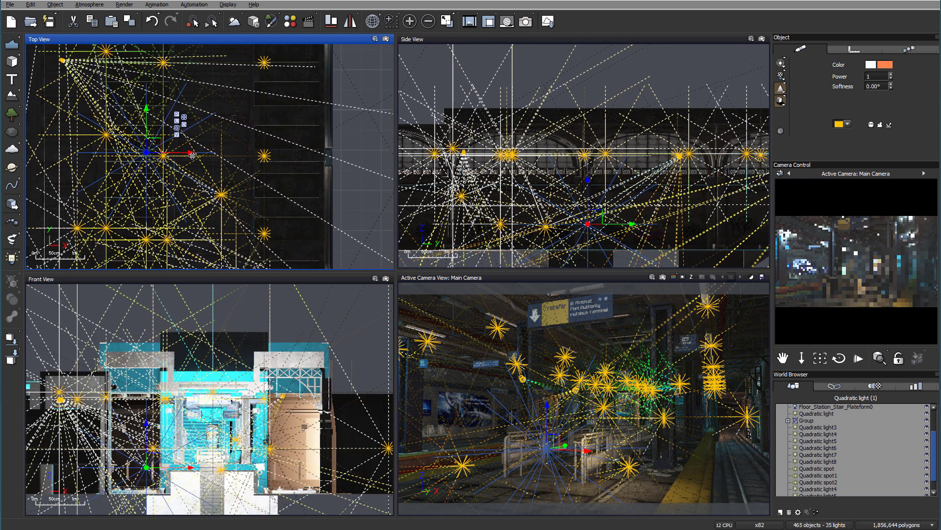
pyautogui.hotkey('ctrl', 'd')
pyautogui.moveTo(190, 154); pyautogui.dragTo(312, 162)
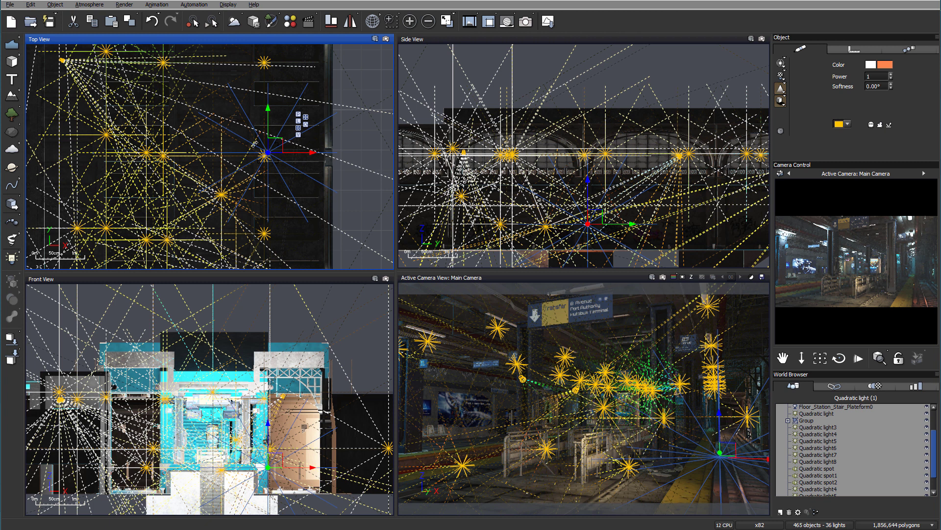
# Step: Move the track-side orange light back toward the camera and slightly outward, and lower it a little
pyautogui.moveTo(276, 149); pyautogui.dragTo(296, 247)
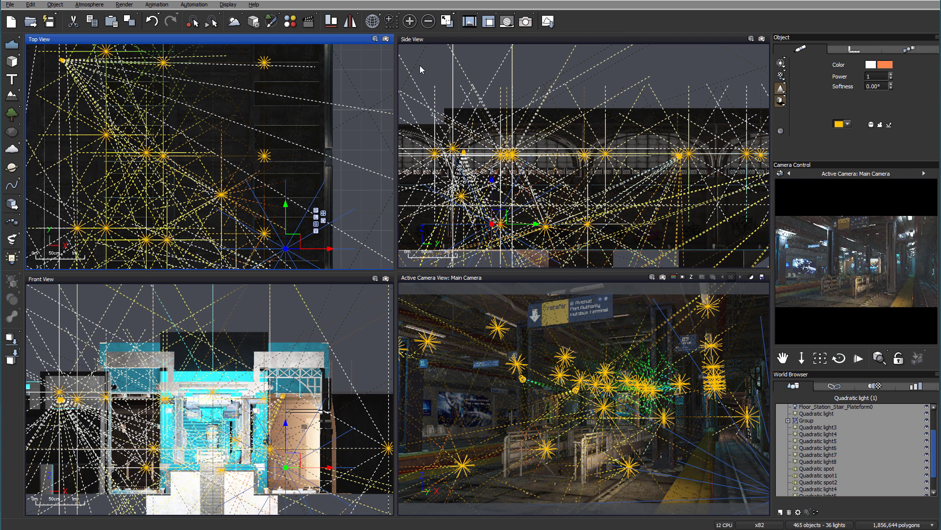
pyautogui.click(494, 189)
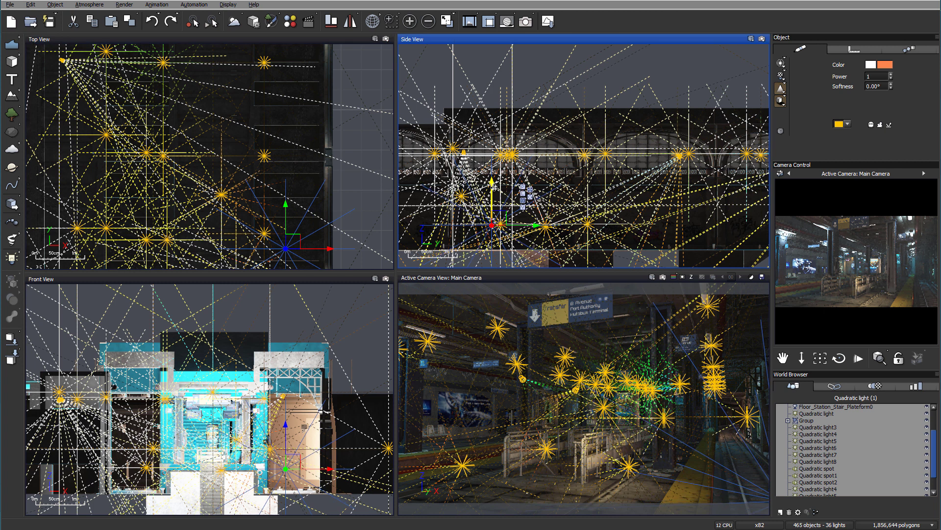
pyautogui.moveTo(494, 188); pyautogui.dragTo(495, 190)
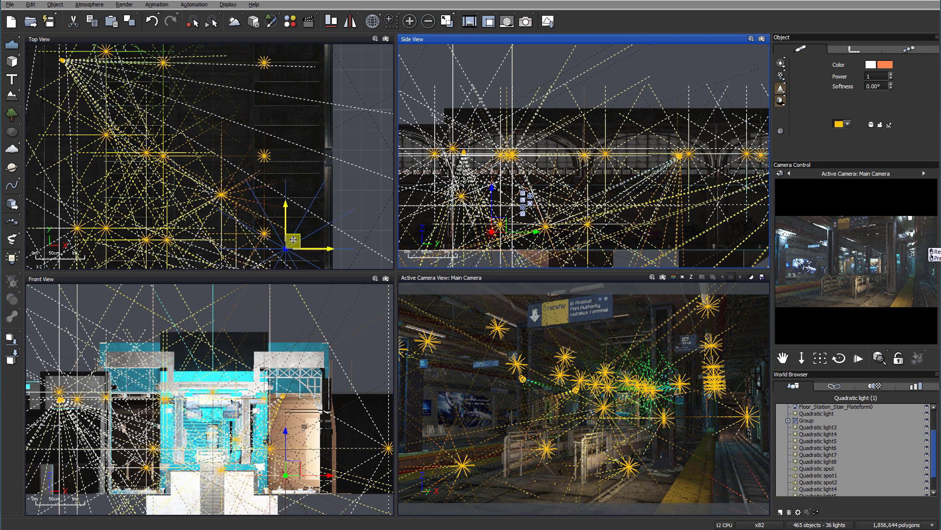
# Step: Duplicate the track-side orange light and move the copy far down the track, well past the original
pyautogui.click(291, 105)
pyautogui.moveTo(290, 105); pyautogui.dragTo(290, 62)
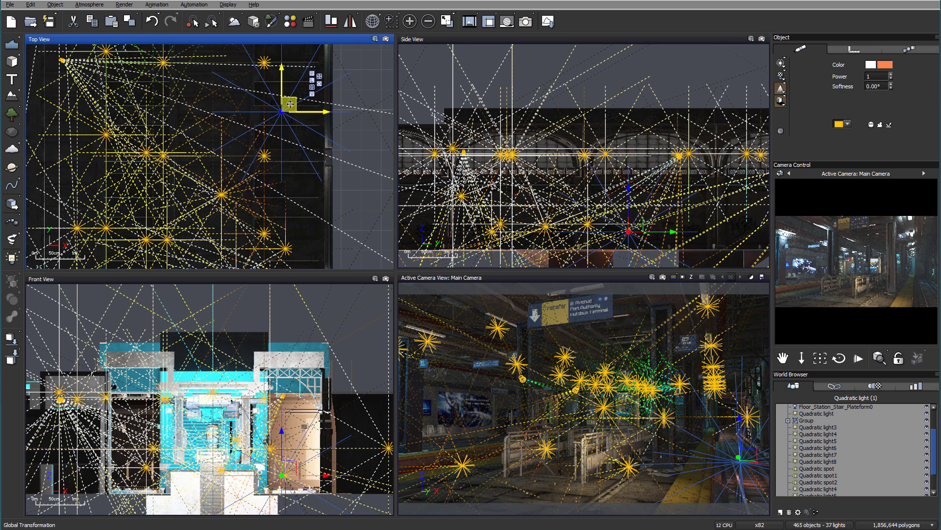
pyautogui.moveTo(295, 131); pyautogui.dragTo(313, 267, button='middle')
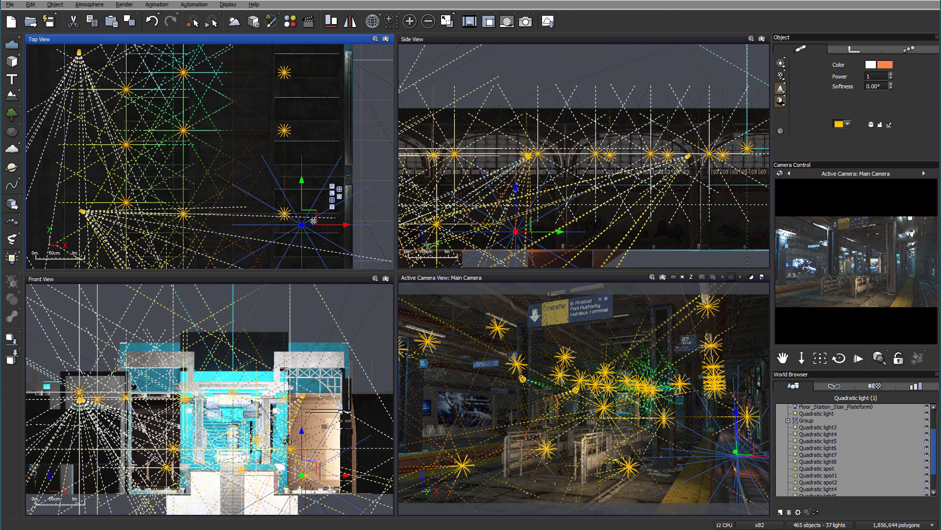
pyautogui.moveTo(312, 216); pyautogui.dragTo(297, 19)
pyautogui.moveTo(302, 64); pyautogui.dragTo(304, 249, button='middle')
pyautogui.moveTo(301, 205); pyautogui.dragTo(302, 130)
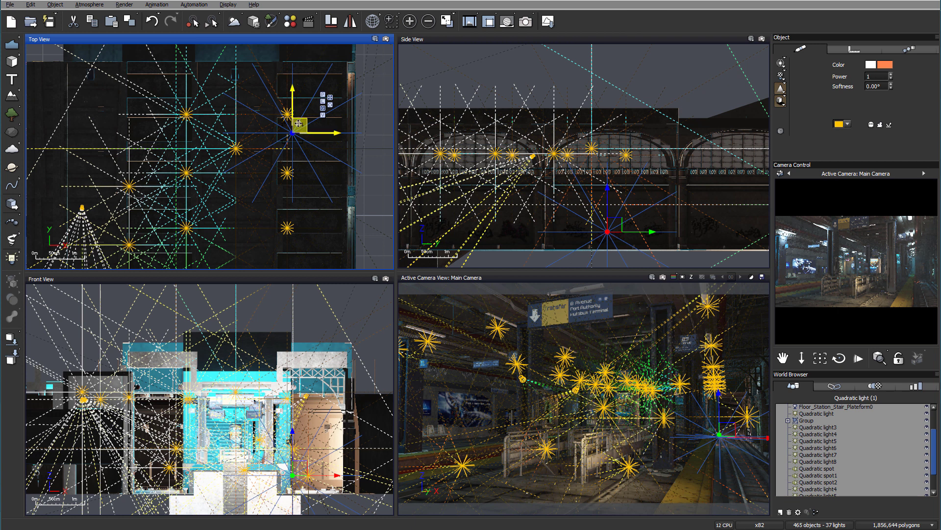
# Step: Duplicate the far track-side light inward toward the platform, then raise the copy and shift it slightly farther down the station
pyautogui.moveTo(292, 124); pyautogui.dragTo(260, 125)
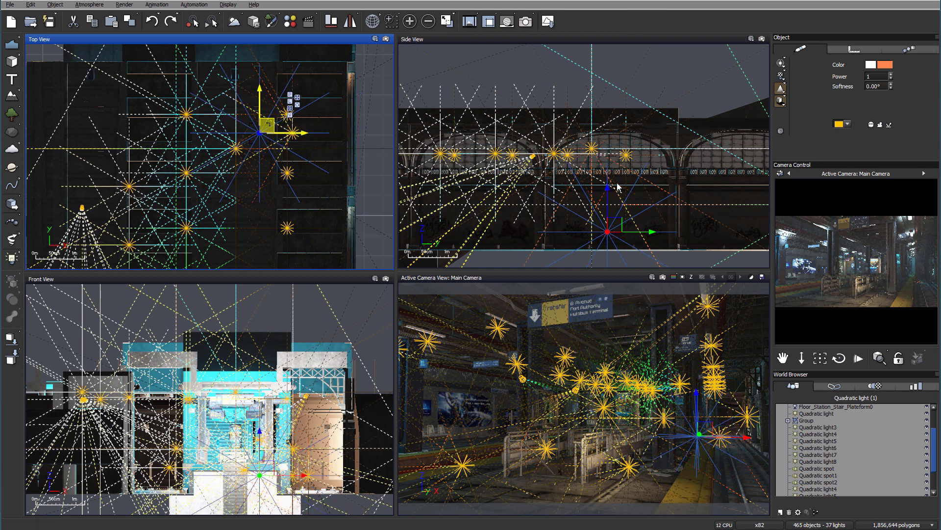
pyautogui.click(613, 204)
pyautogui.moveTo(613, 204); pyautogui.dragTo(613, 174)
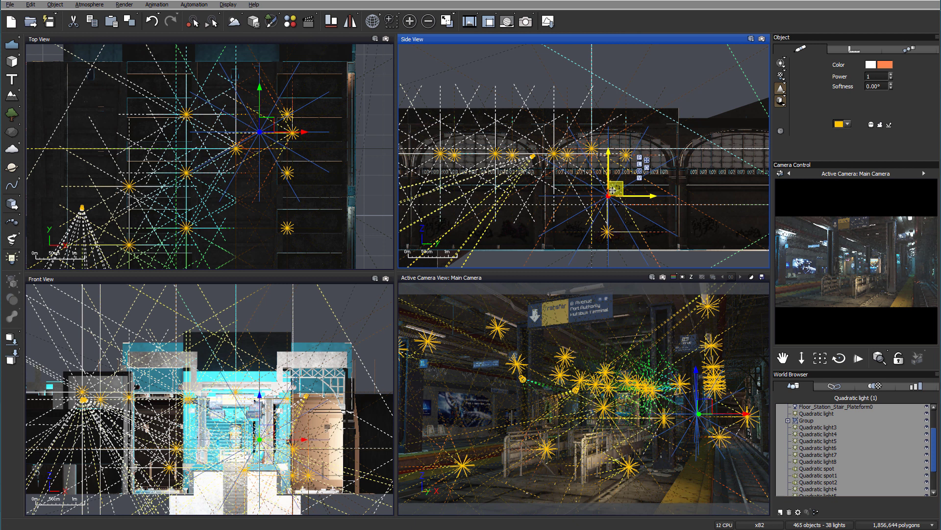
pyautogui.moveTo(264, 125); pyautogui.dragTo(269, 90)
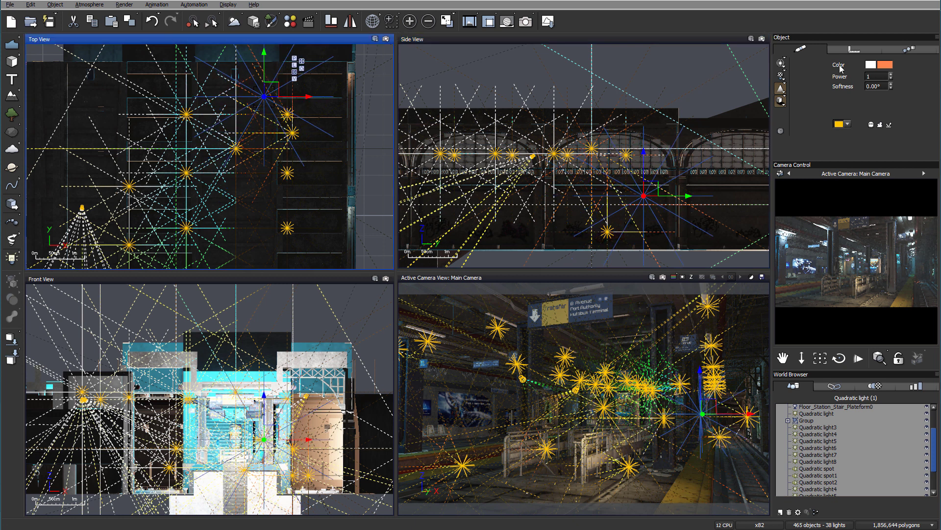
# Step: Try a power of 3 on the raised orange light, settle on 2, and move the light slightly back toward the camera
pyautogui.click(844, 78)
pyautogui.write('3')
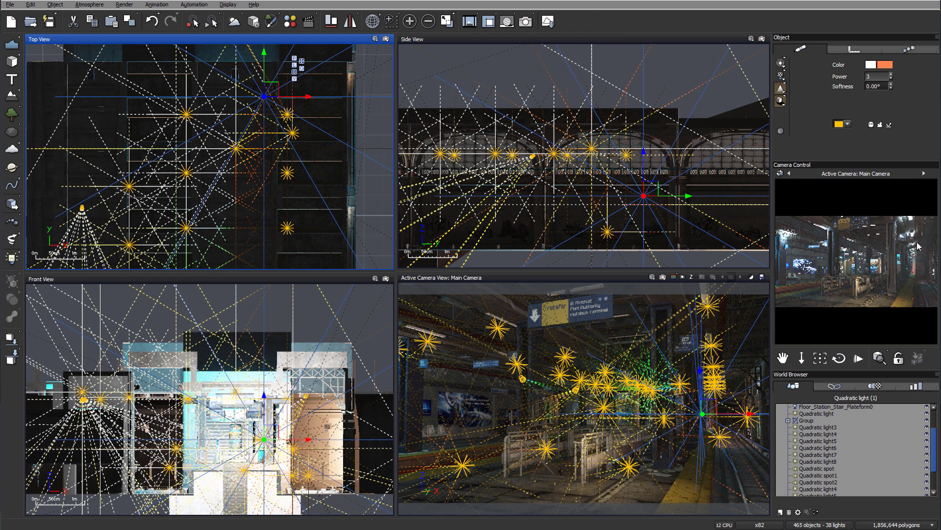
pyautogui.click(875, 76)
pyautogui.write('2')
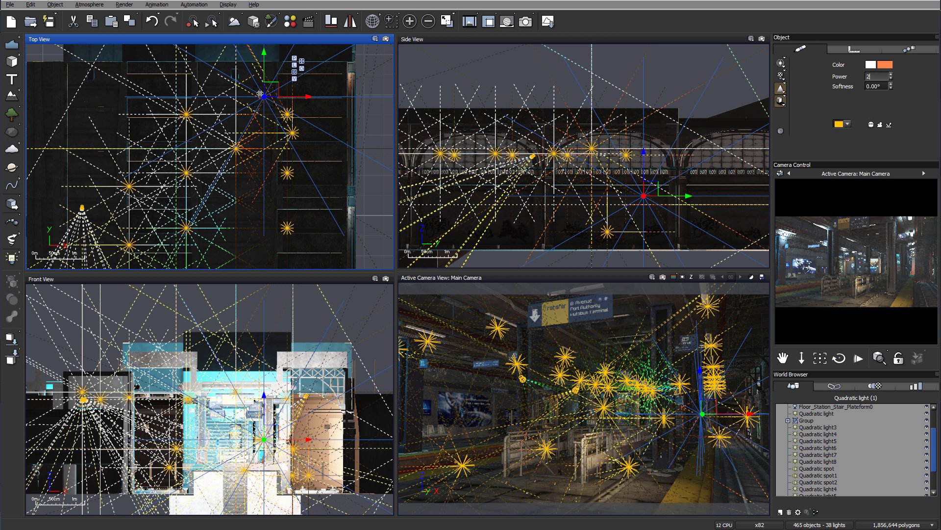
pyautogui.moveTo(268, 94); pyautogui.dragTo(267, 104)
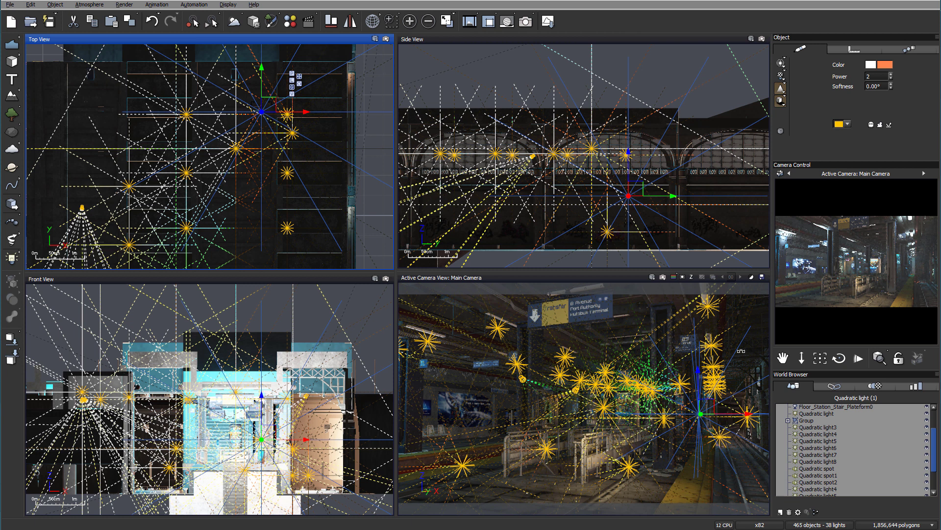
# Step: Move Quadratic light6, the orange light beside the railings, farther along the platform away from the camera, and save the scene
pyautogui.scroll(-2, 833, 442)
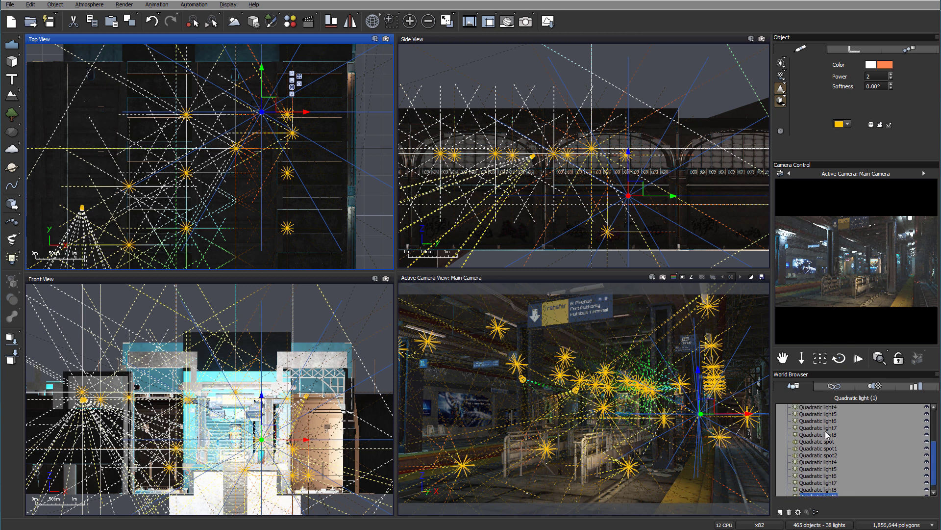
pyautogui.click(831, 466)
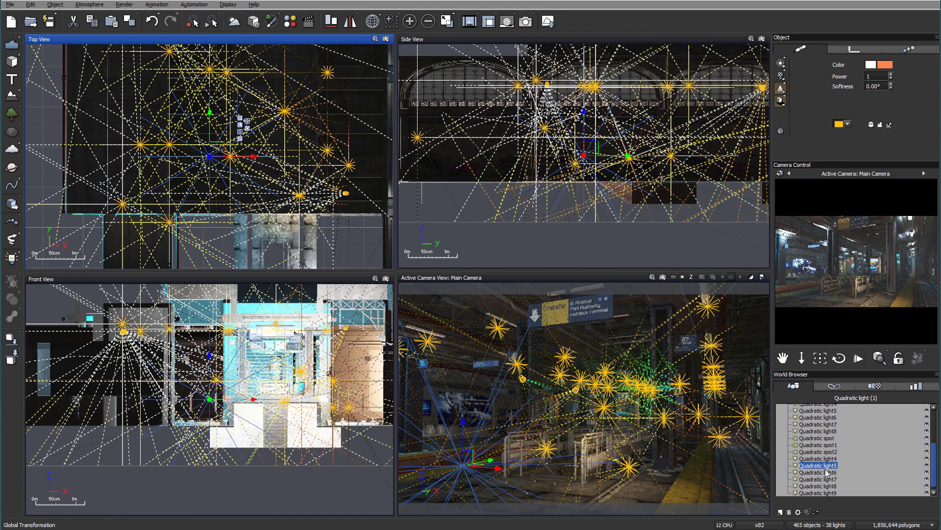
pyautogui.click(828, 472)
pyautogui.moveTo(211, 113); pyautogui.dragTo(214, 80)
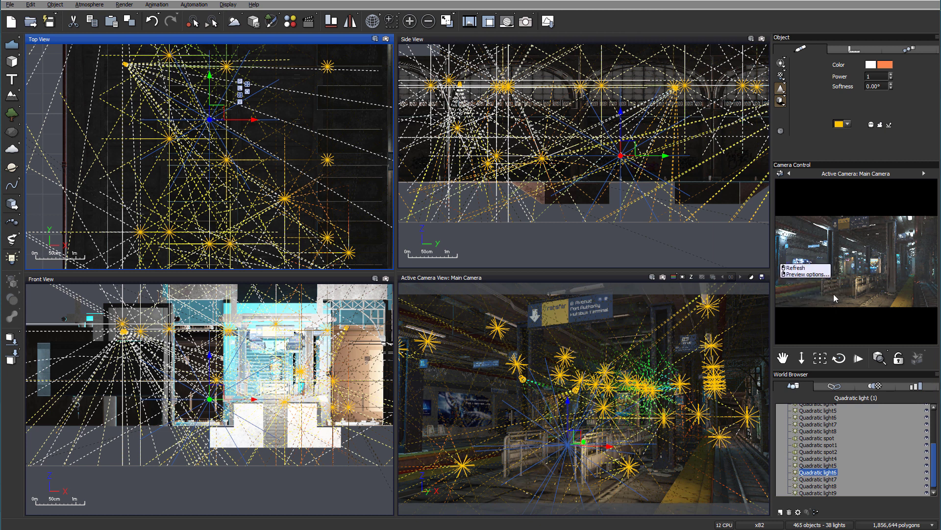
pyautogui.click(48, 21)
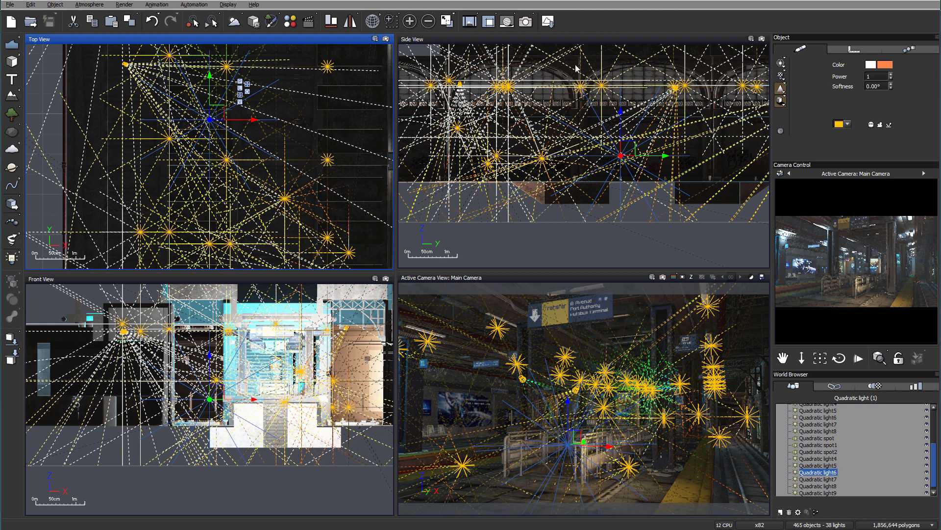
# Step: Set the picture width to 5000 pixels and the preset render quality to Final, and start the render
pyautogui.click(525, 21)
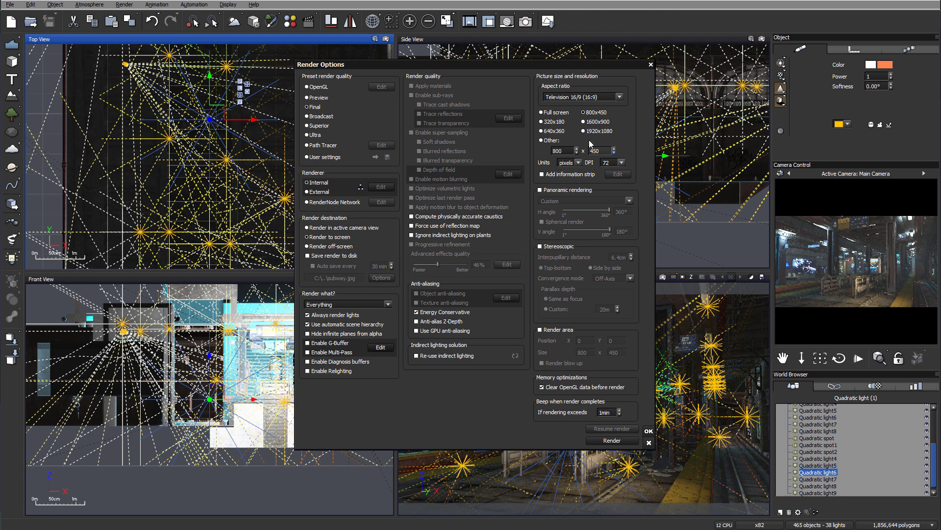
pyautogui.click(572, 149)
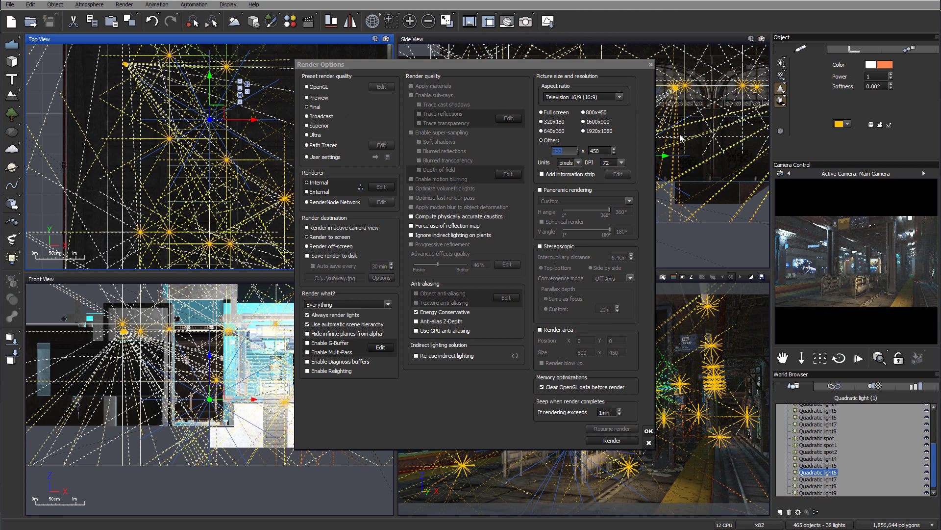
pyautogui.write('5000')
pyautogui.click(314, 128)
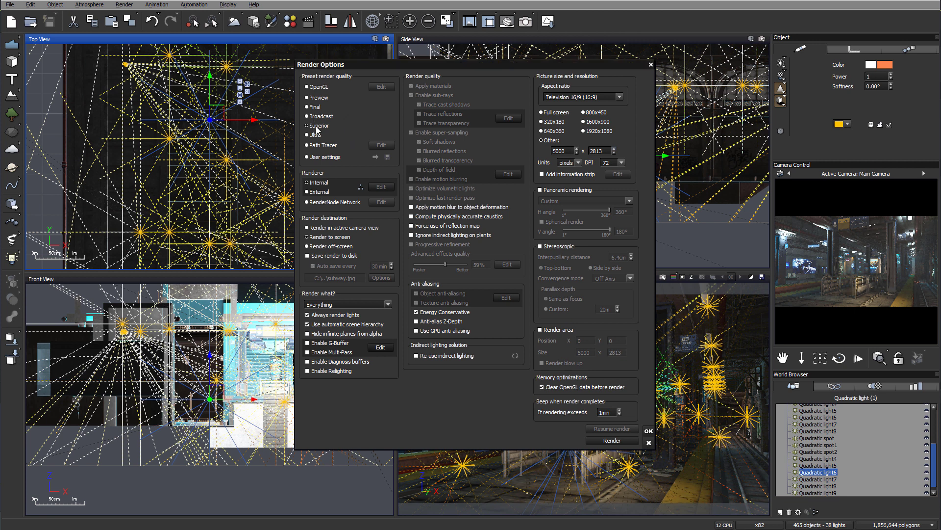
pyautogui.click(315, 107)
pyautogui.click(623, 439)
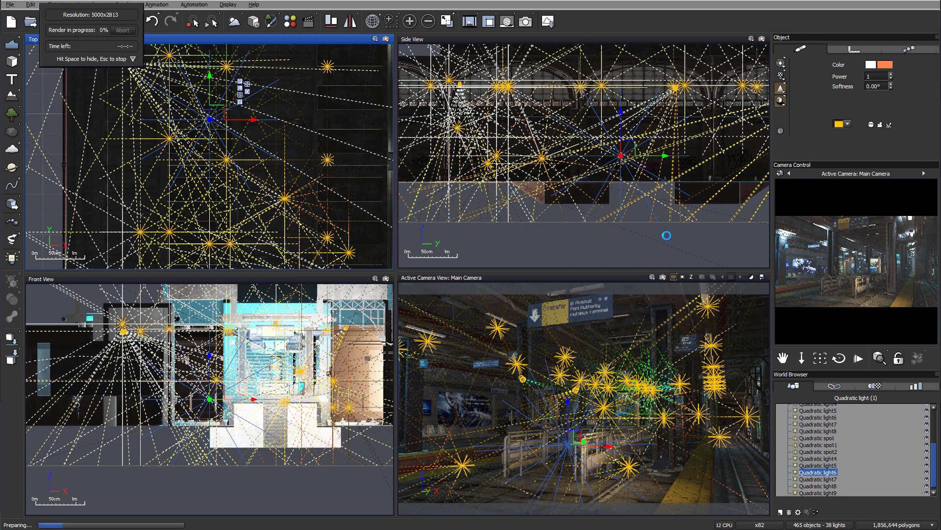